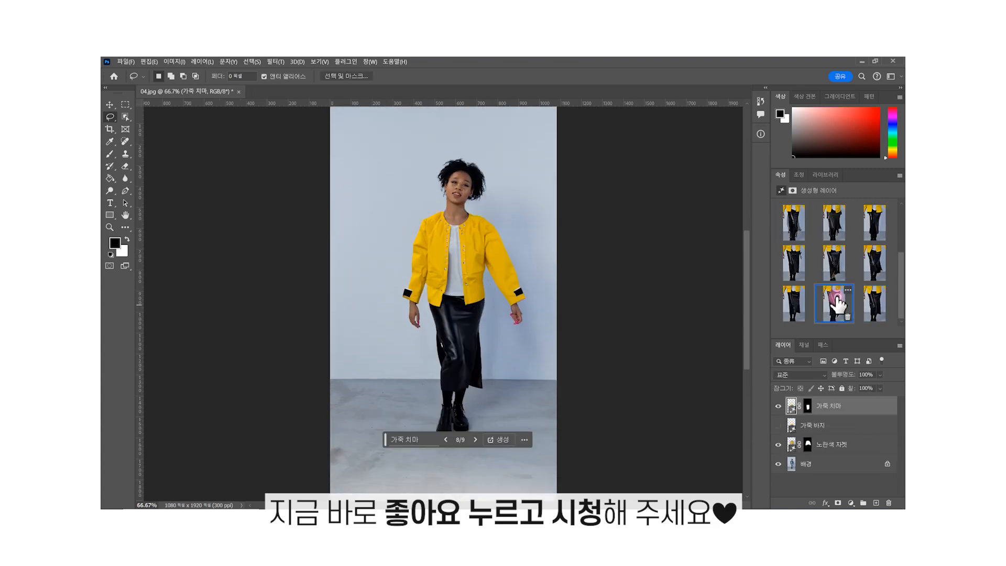
# Set the workspace to the vertical (세로) layout
pyautogui.click(870, 267)
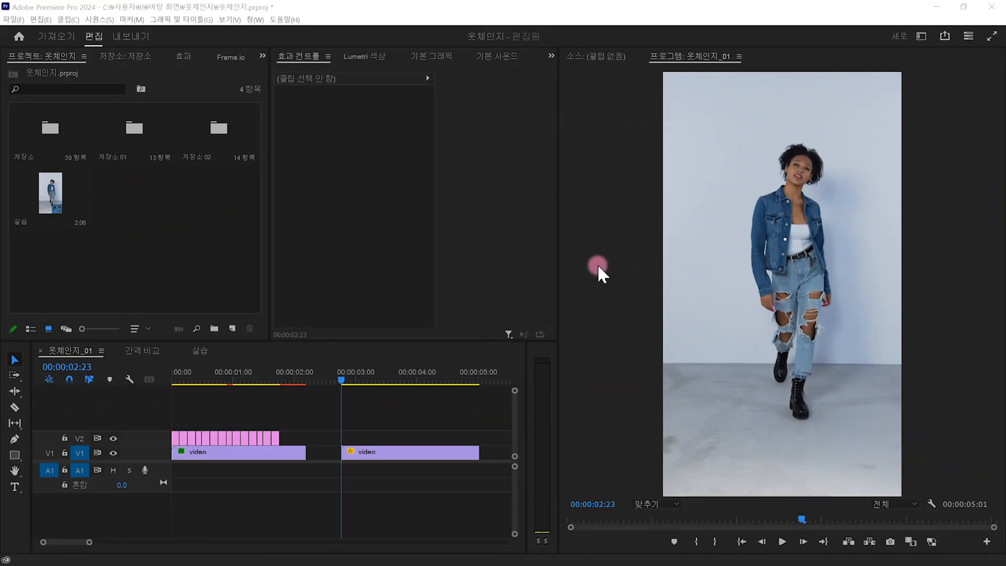
pyautogui.click(919, 38)
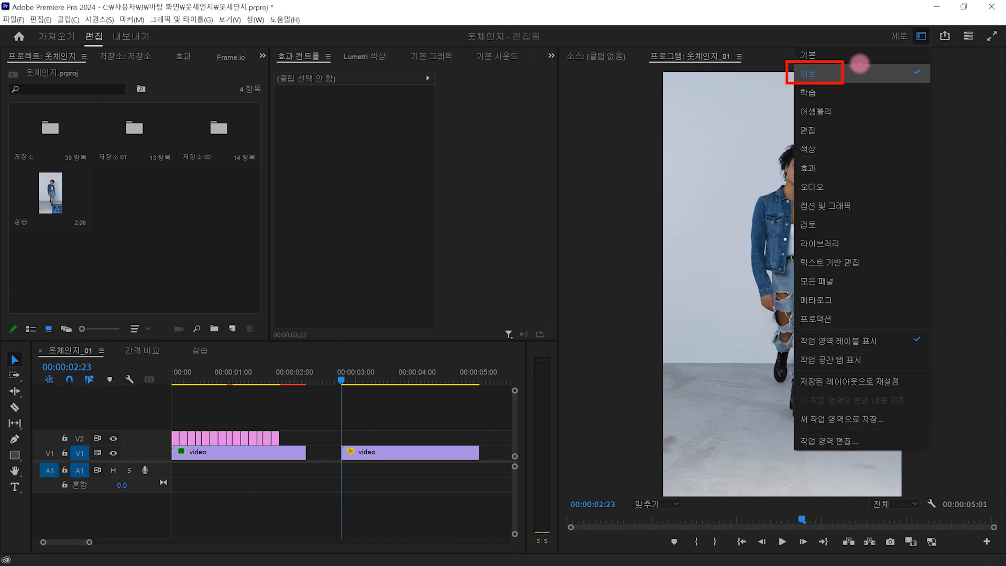
pyautogui.click(874, 62)
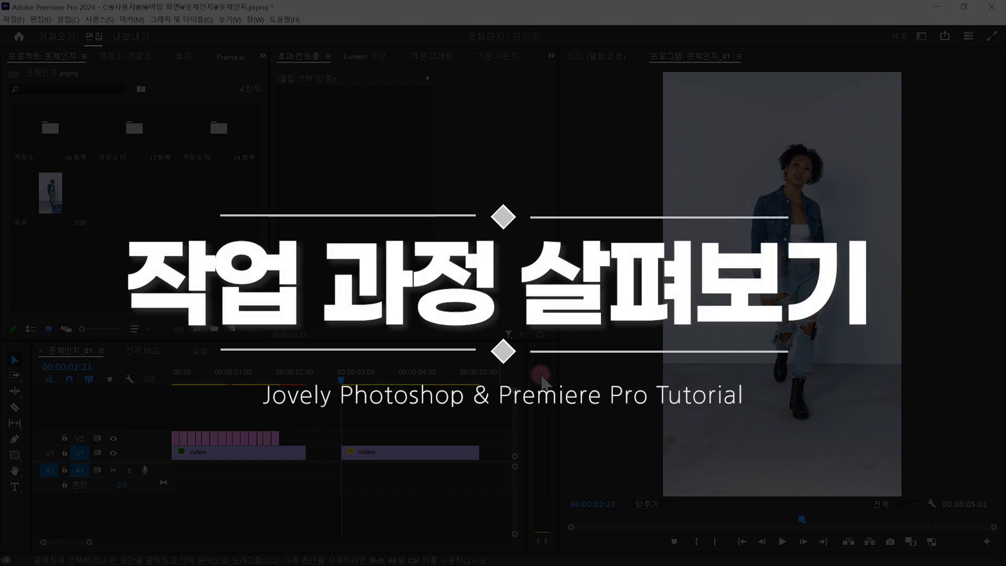
# Play the original clip and then the outfit-change clips in the 옷체인지_01 sequence to compare them
pyautogui.click(408, 408)
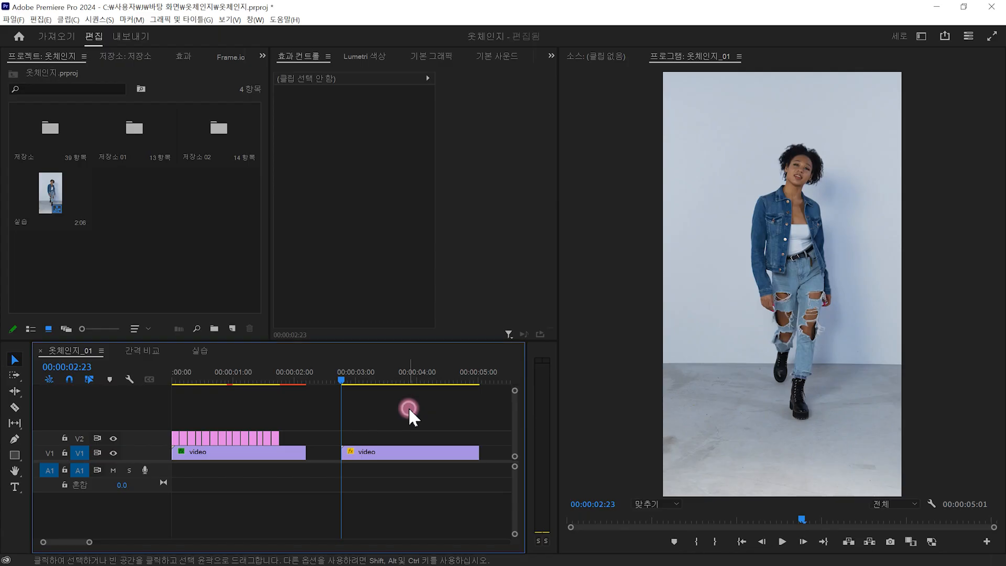
pyautogui.press('space')
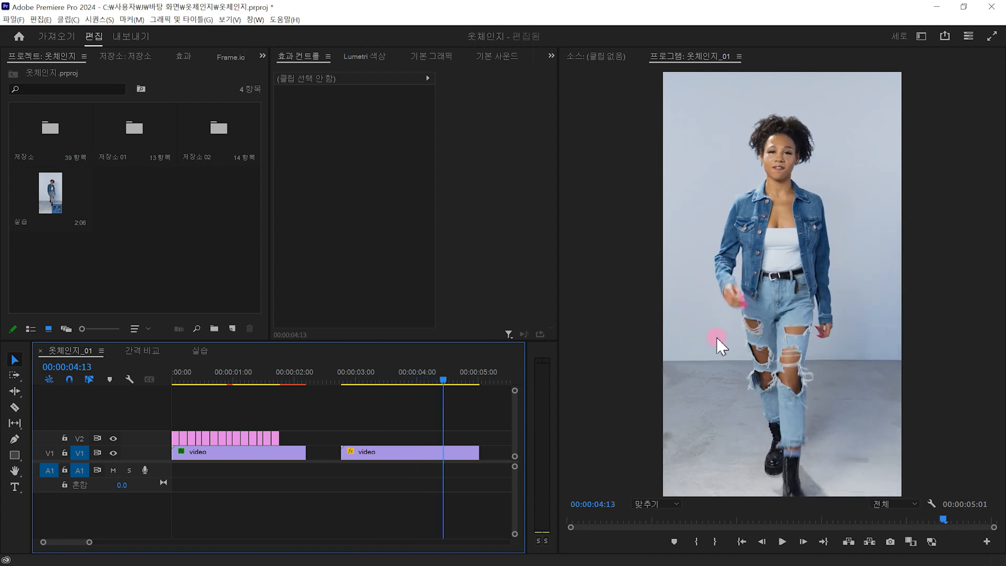
pyautogui.moveTo(360, 373); pyautogui.dragTo(175, 380)
pyautogui.press('space')
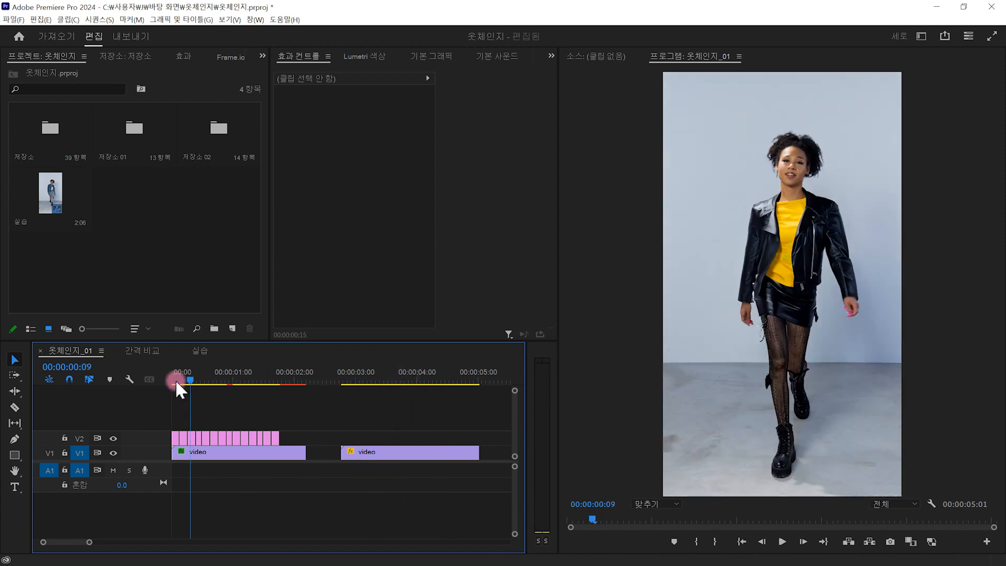
pyautogui.moveTo(262, 373); pyautogui.dragTo(174, 377)
pyautogui.press('space')
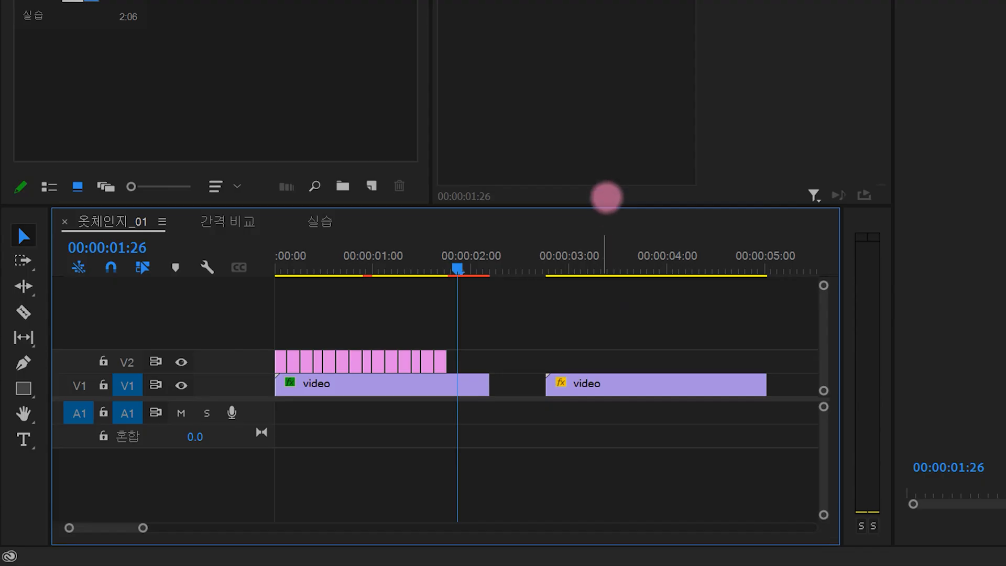
pyautogui.moveTo(607, 197)
pyautogui.mouseDown()
pyautogui.moveTo(631, 181)
pyautogui.moveTo(606, 215)
pyautogui.moveTo(636, 223)
pyautogui.moveTo(618, 220)
pyautogui.moveTo(641, 186)
pyautogui.mouseUp()
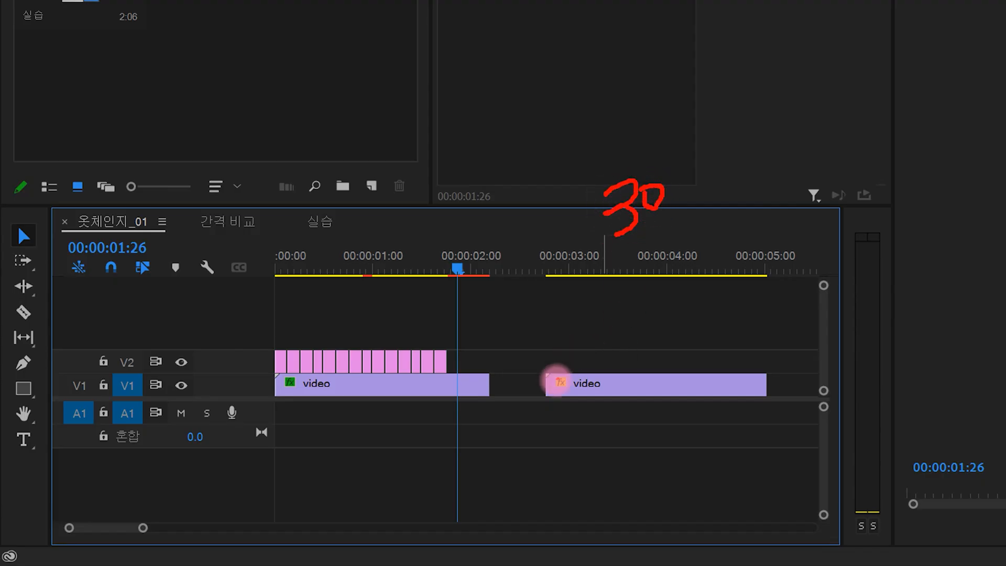
pyautogui.moveTo(545, 345)
pyautogui.mouseDown()
pyautogui.moveTo(545, 371)
pyautogui.moveTo(608, 359)
pyautogui.moveTo(647, 359)
pyautogui.moveTo(647, 370)
pyautogui.mouseUp()
pyautogui.moveTo(562, 326)
pyautogui.mouseDown()
pyautogui.moveTo(563, 345)
pyautogui.moveTo(580, 343)
pyautogui.mouseUp()
pyautogui.moveTo(597, 324); pyautogui.dragTo(599, 341)
pyautogui.moveTo(618, 326); pyautogui.dragTo(634, 336)
pyautogui.moveTo(595, 309)
pyautogui.mouseDown()
pyautogui.moveTo(601, 287)
pyautogui.moveTo(623, 298)
pyautogui.moveTo(610, 249)
pyautogui.moveTo(606, 258)
pyautogui.moveTo(632, 270)
pyautogui.mouseUp()
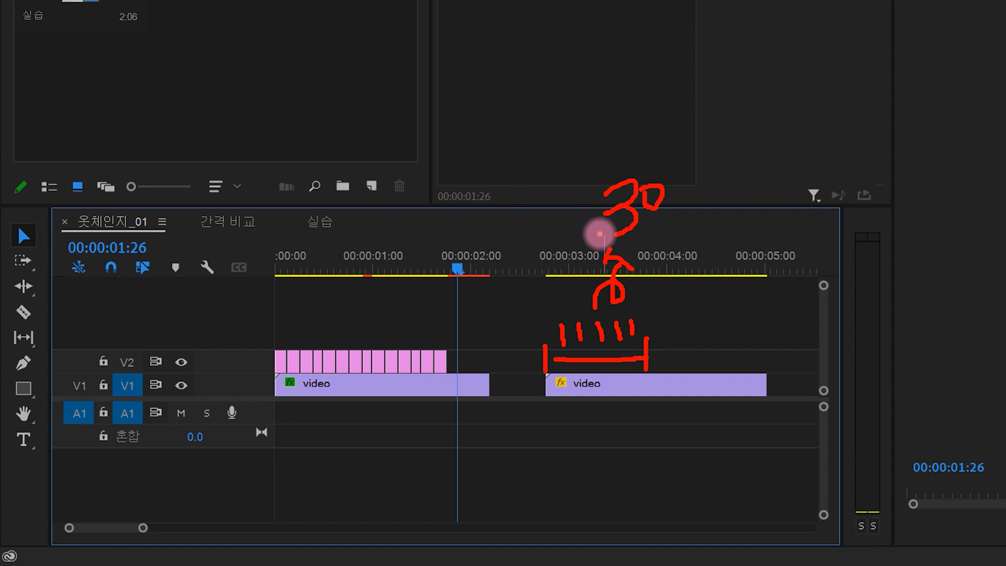
pyautogui.press('Escape')
# Search the effects for 시간 and apply 시간 포스터화 (Posterize Time) to the second video clip in 옷체인지_01
pyautogui.click(624, 386)
pyautogui.moveTo(689, 320)
pyautogui.mouseDown()
pyautogui.moveTo(692, 330)
pyautogui.moveTo(724, 324)
pyautogui.moveTo(714, 352)
pyautogui.mouseUp()
pyautogui.moveTo(765, 275)
pyautogui.mouseDown()
pyautogui.moveTo(767, 341)
pyautogui.moveTo(757, 337)
pyautogui.moveTo(786, 317)
pyautogui.mouseUp()
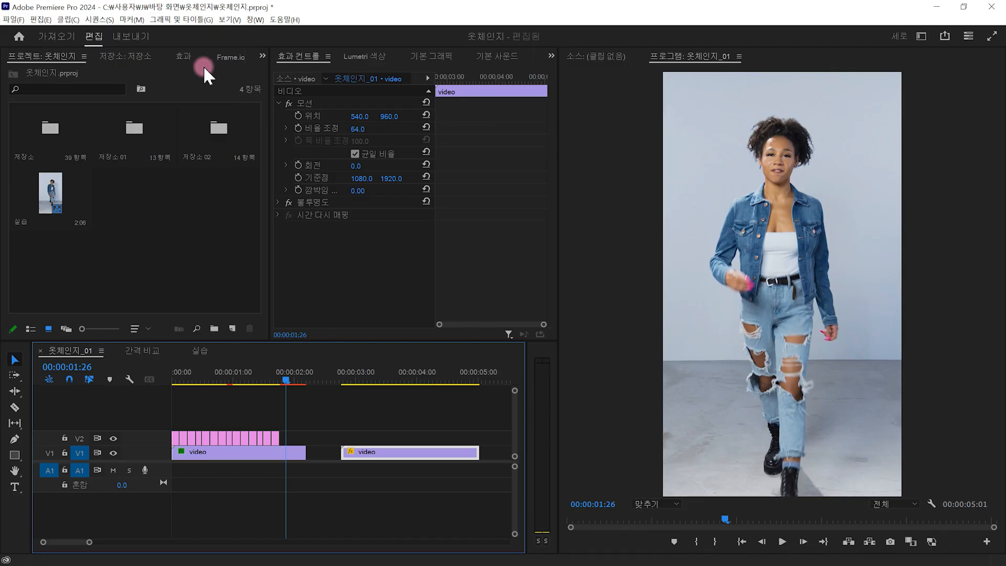
pyautogui.click(183, 56)
pyautogui.moveTo(48, 73)
pyautogui.mouseDown()
pyautogui.moveTo(20, 85)
pyautogui.moveTo(51, 82)
pyautogui.mouseUp()
pyautogui.moveTo(46, 307); pyautogui.dragTo(157, 341)
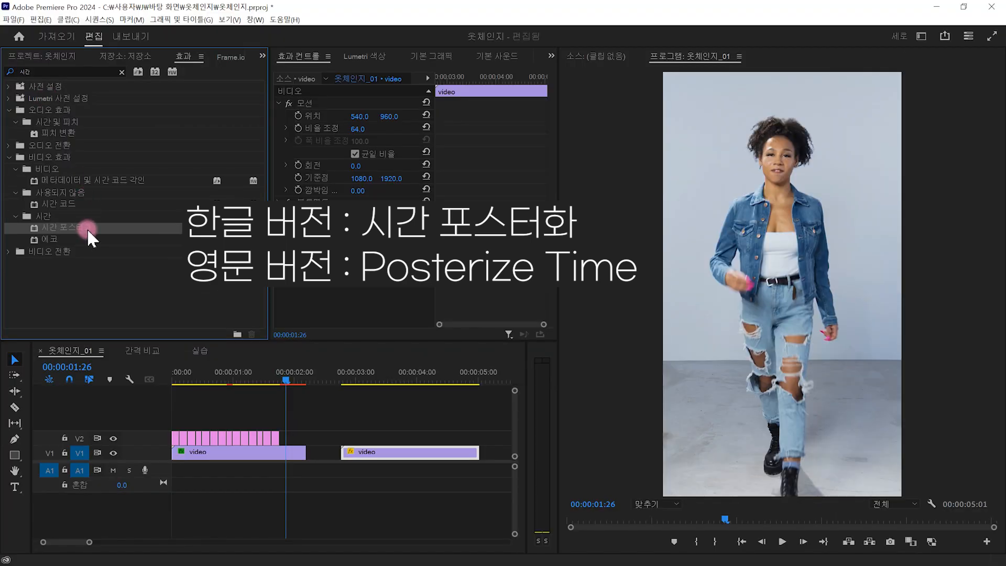
pyautogui.moveTo(418, 446); pyautogui.dragTo(418, 447)
# Set the frame rate (프레임 속도) of the clip's 시간 포스터화 effect to 8
pyautogui.moveTo(300, 263); pyautogui.dragTo(345, 262)
pyautogui.moveTo(615, 178)
pyautogui.mouseDown()
pyautogui.moveTo(549, 185)
pyautogui.moveTo(551, 155)
pyautogui.moveTo(594, 153)
pyautogui.moveTo(618, 177)
pyautogui.mouseUp()
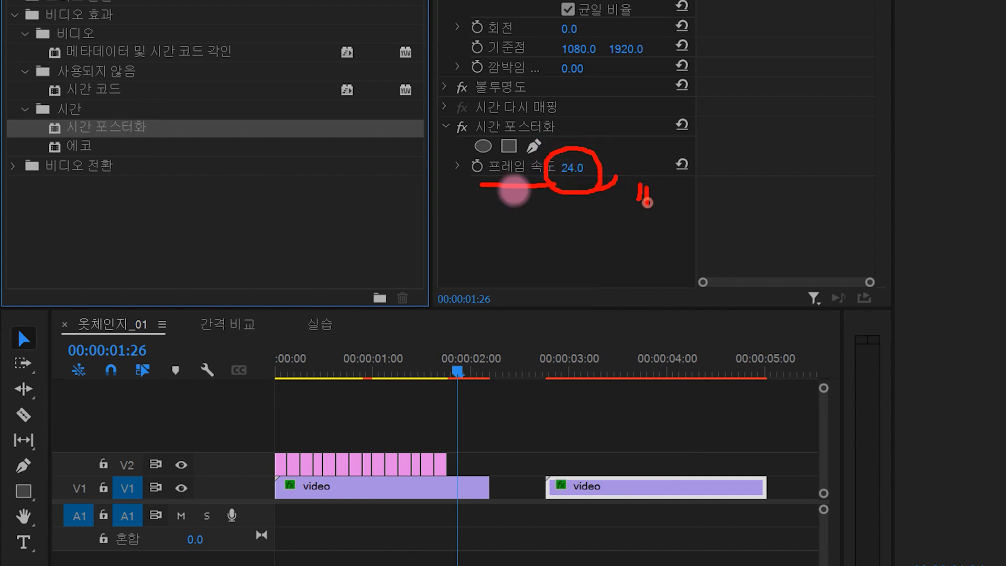
pyautogui.press('Escape')
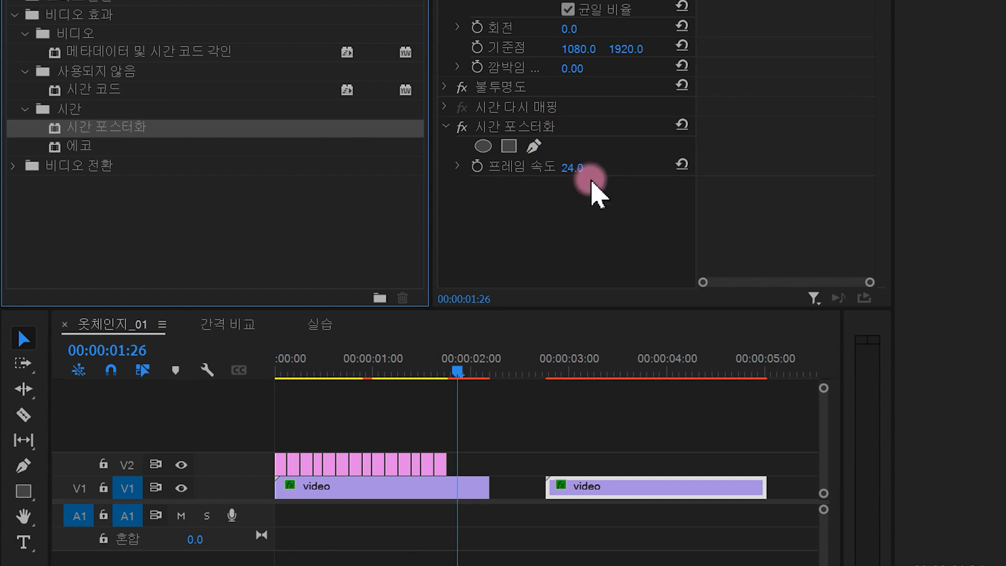
pyautogui.moveTo(463, 459)
pyautogui.mouseDown()
pyautogui.moveTo(420, 487)
pyautogui.moveTo(318, 499)
pyautogui.moveTo(259, 448)
pyautogui.moveTo(443, 415)
pyautogui.moveTo(467, 456)
pyautogui.mouseUp()
pyautogui.press('Escape')
pyautogui.click(591, 198)
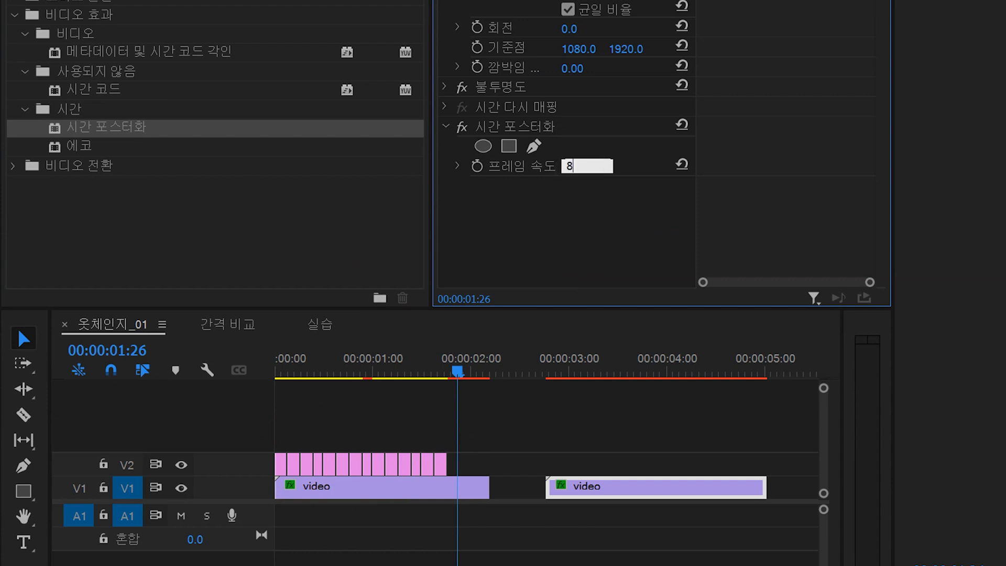
pyautogui.press('Return')
pyautogui.moveTo(562, 431)
pyautogui.mouseDown()
pyautogui.moveTo(588, 423)
pyautogui.moveTo(593, 452)
pyautogui.moveTo(554, 414)
pyautogui.moveTo(622, 389)
pyautogui.mouseUp()
pyautogui.moveTo(636, 158)
pyautogui.mouseDown()
pyautogui.moveTo(561, 200)
pyautogui.moveTo(490, 181)
pyautogui.moveTo(588, 100)
pyautogui.moveTo(633, 182)
pyautogui.mouseUp()
pyautogui.moveTo(689, 150)
pyautogui.mouseDown()
pyautogui.moveTo(688, 175)
pyautogui.moveTo(706, 180)
pyautogui.mouseUp()
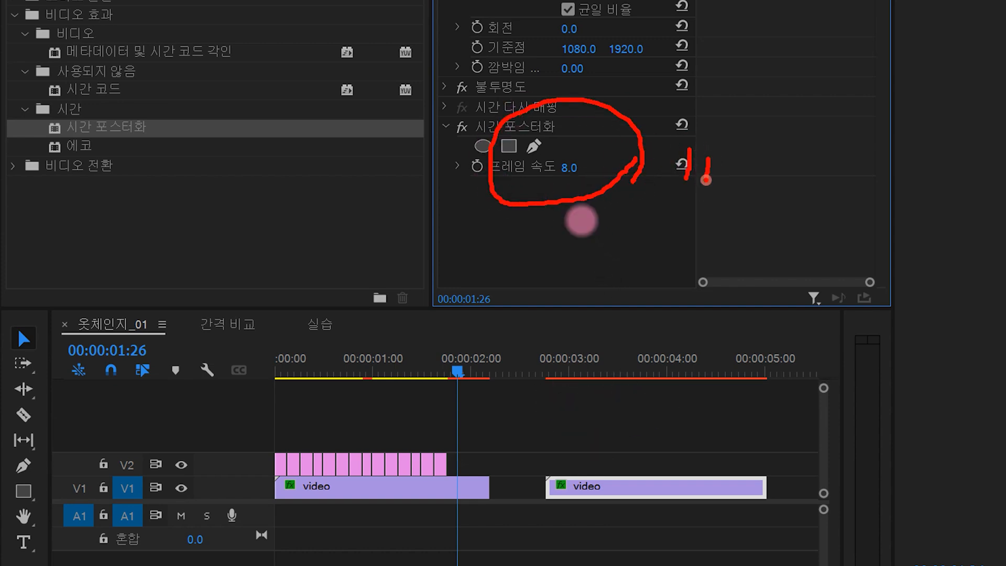
pyautogui.rightClick(581, 220)
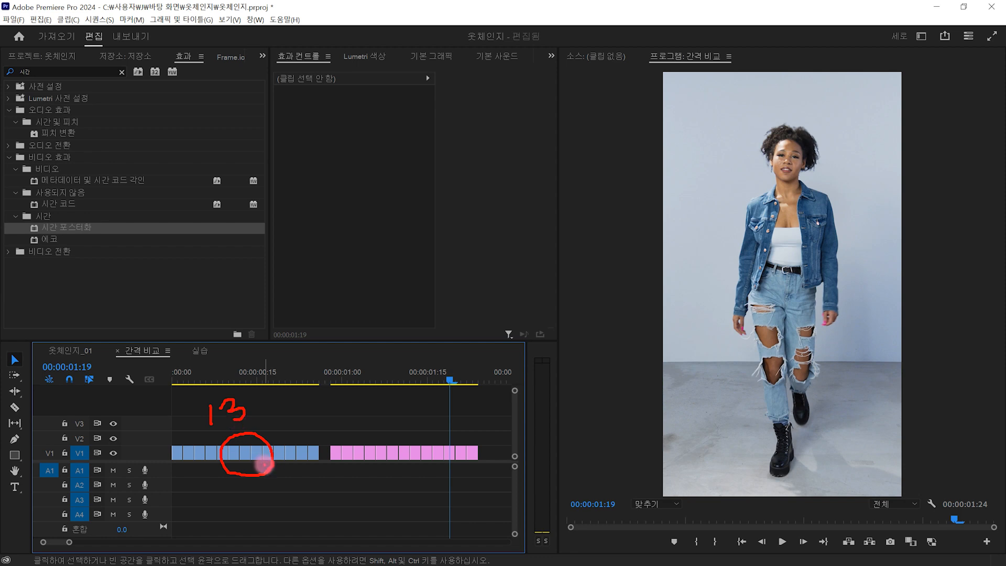
# Play the blue and pink clip groups in the 간격 비교 sequence to compare their frame intervals
pyautogui.press('Home')
pyautogui.press('space')
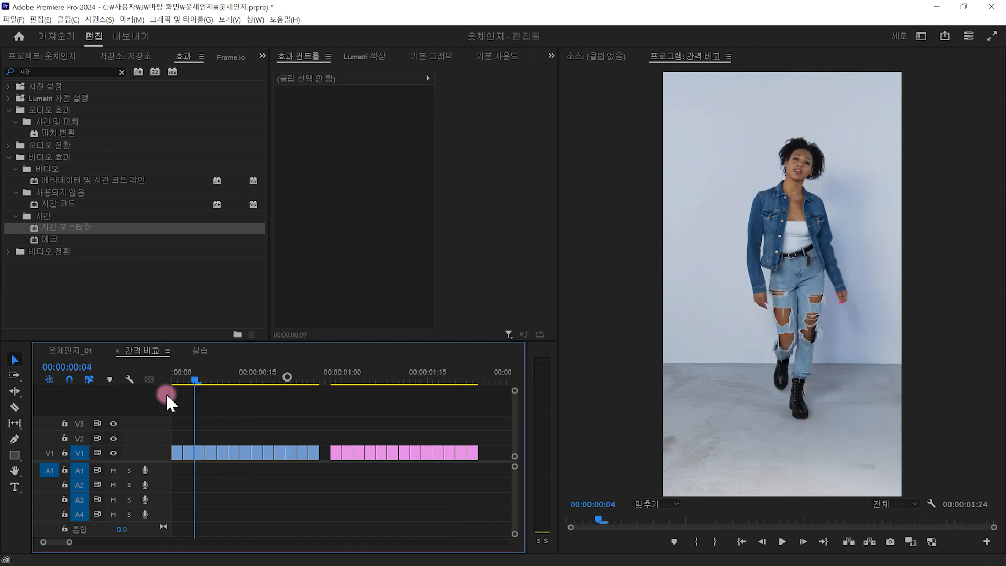
pyautogui.moveTo(761, 360); pyautogui.dragTo(749, 452)
pyautogui.click(331, 381)
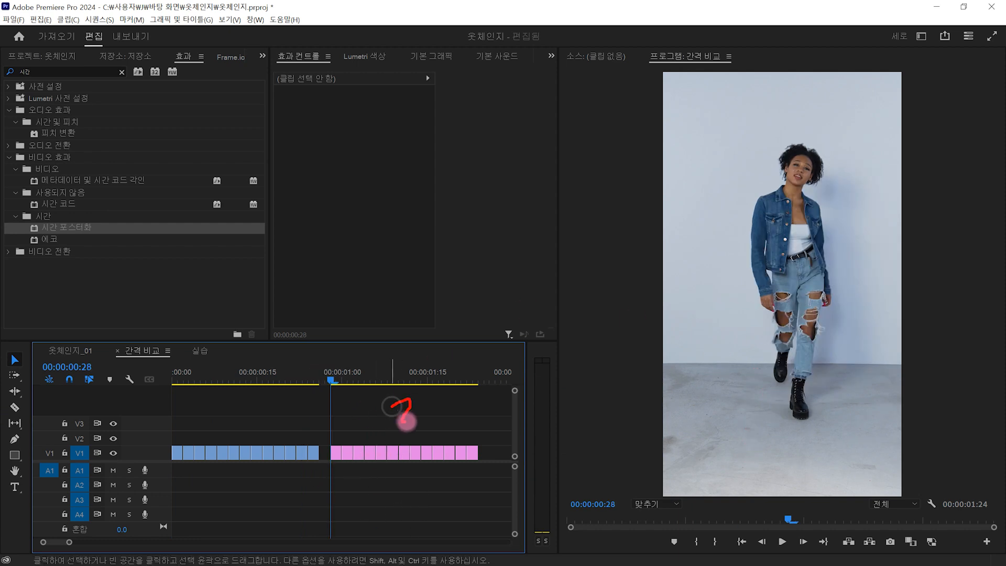
pyautogui.click(390, 419)
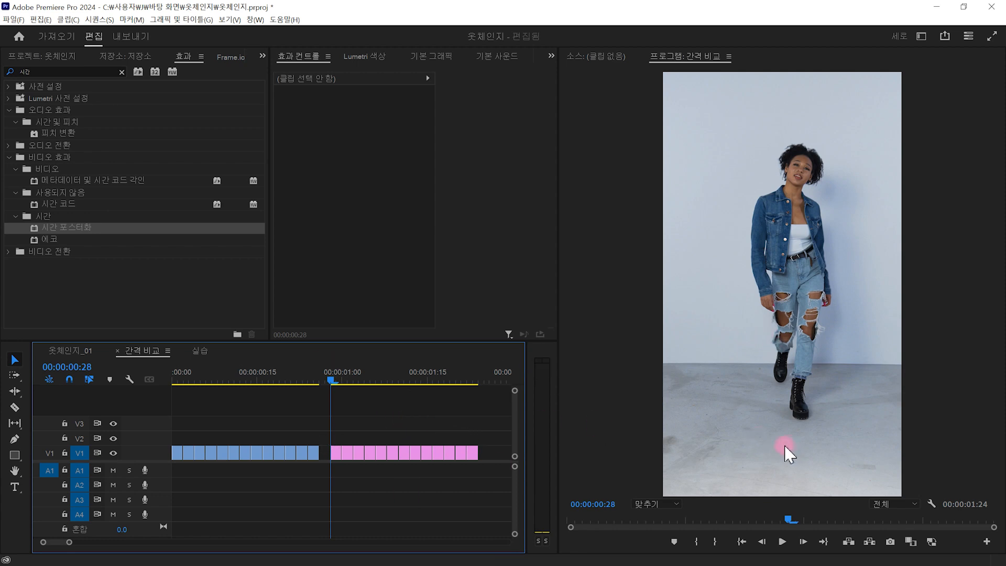
pyautogui.press('space')
pyautogui.click(333, 378)
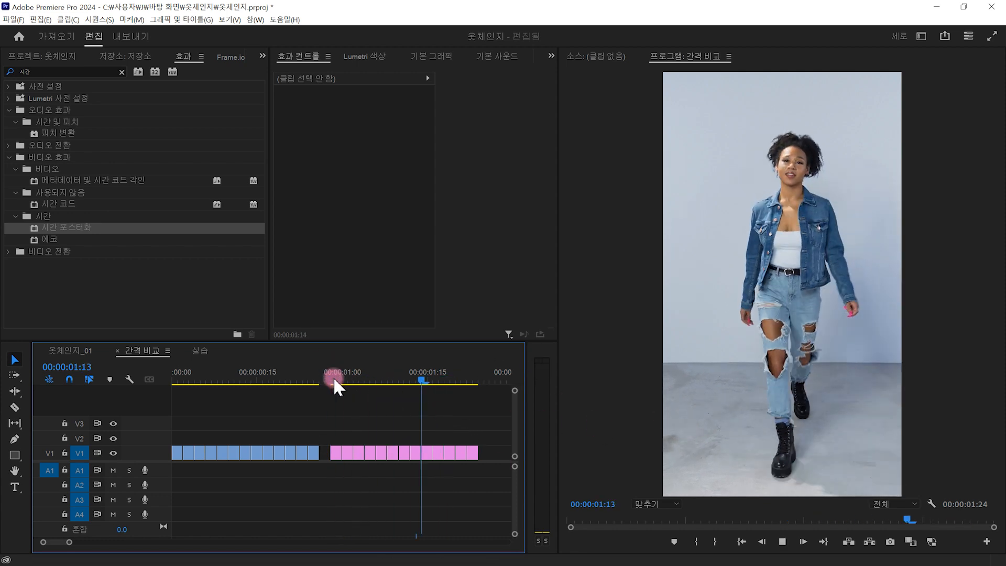
pyautogui.click(333, 378)
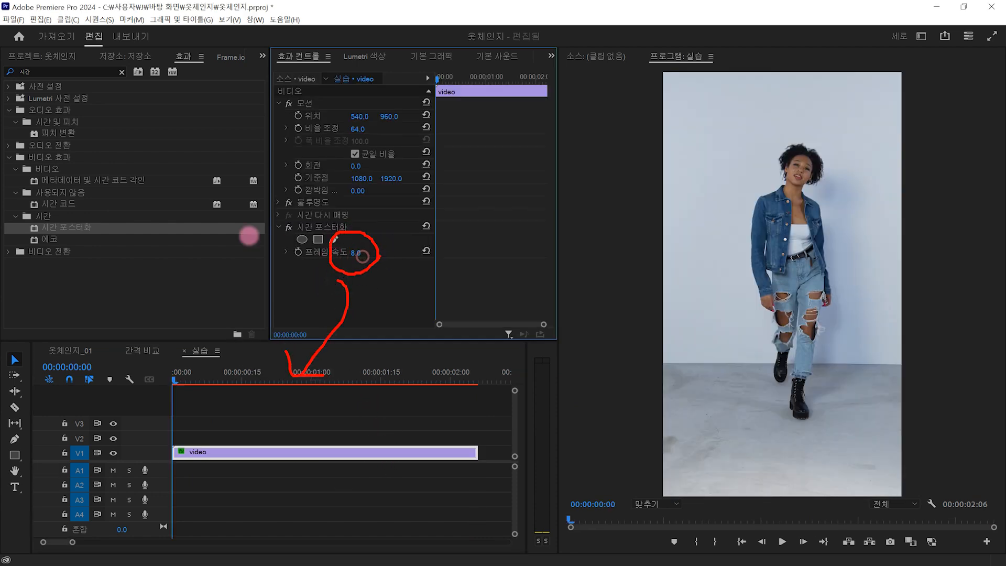
# Add a timeline marker at 00:00:00:00 in the 실습 sequence with no clip selected
pyautogui.click(199, 408)
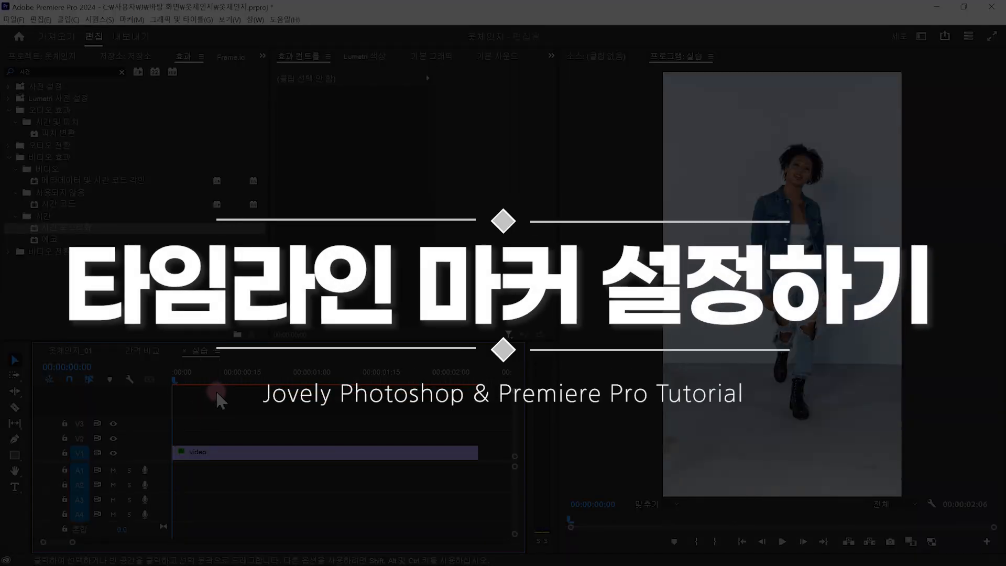
pyautogui.click(230, 456)
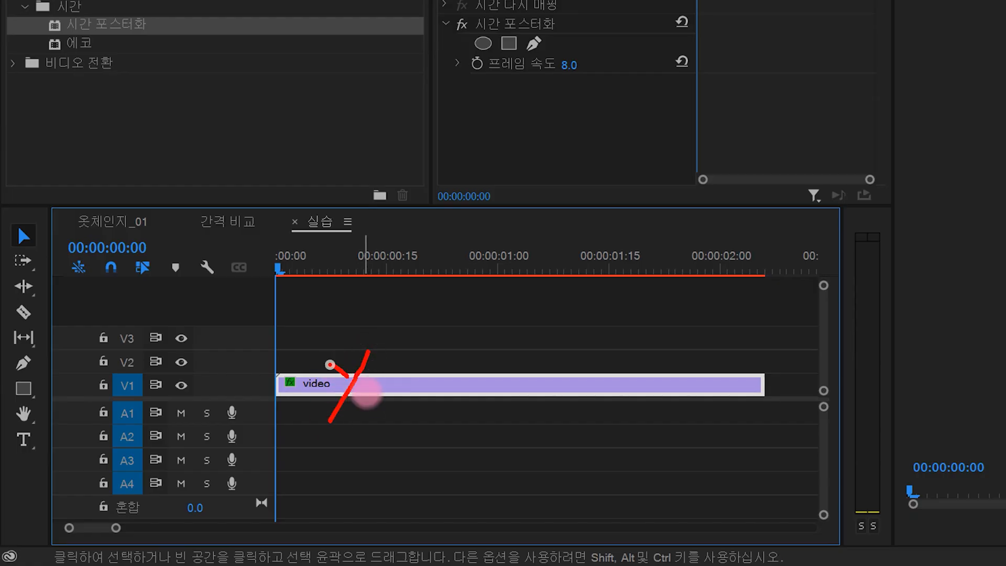
pyautogui.click(328, 338)
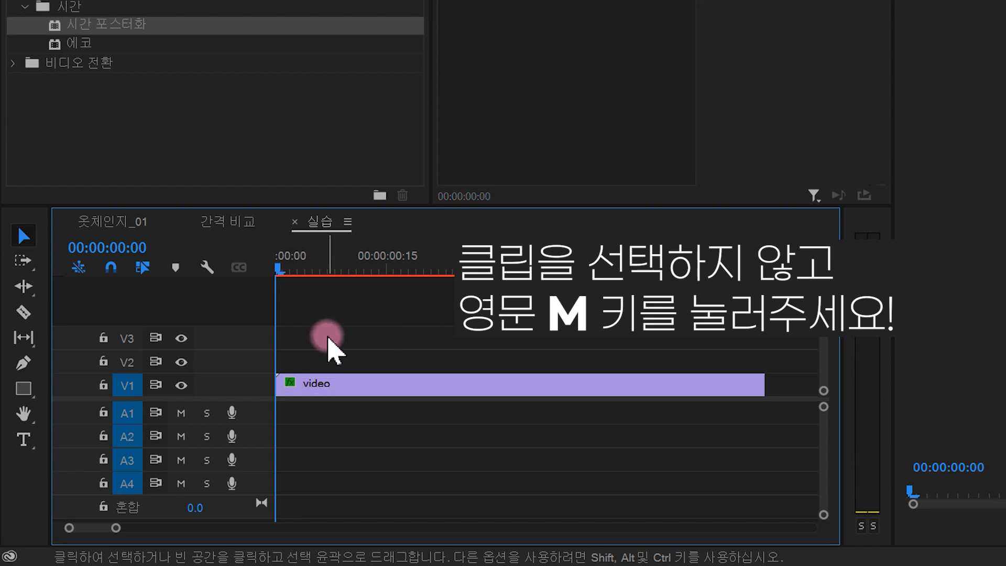
pyautogui.moveTo(342, 338)
pyautogui.mouseDown()
pyautogui.moveTo(342, 300)
pyautogui.moveTo(370, 333)
pyautogui.moveTo(380, 296)
pyautogui.moveTo(399, 338)
pyautogui.mouseUp()
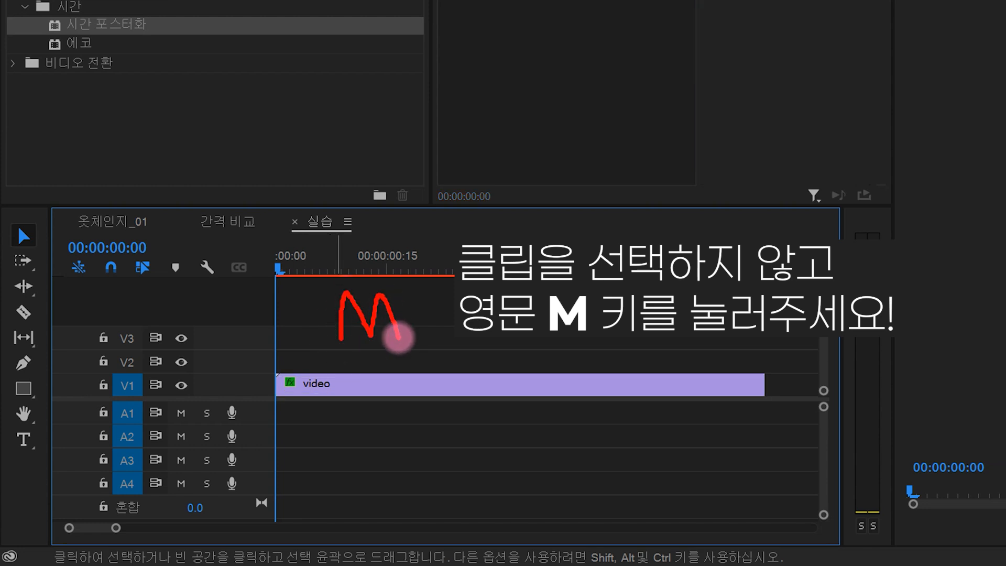
pyautogui.press('m')
pyautogui.moveTo(301, 245)
pyautogui.mouseDown()
pyautogui.moveTo(257, 246)
pyautogui.moveTo(275, 227)
pyautogui.moveTo(305, 251)
pyautogui.mouseUp()
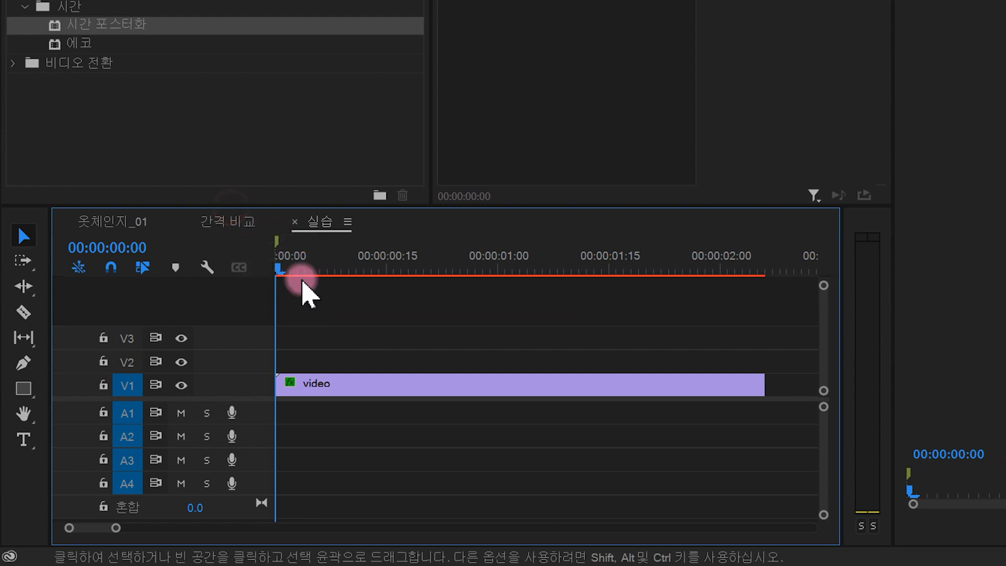
# Step through the footage and add timeline markers at 00:00:00:04 and 00:00:00:08, where the pose changes
pyautogui.moveTo(406, 304)
pyautogui.mouseDown()
pyautogui.moveTo(453, 283)
pyautogui.moveTo(480, 303)
pyautogui.mouseUp()
pyautogui.moveTo(435, 273)
pyautogui.mouseDown()
pyautogui.moveTo(464, 321)
pyautogui.moveTo(446, 357)
pyautogui.mouseUp()
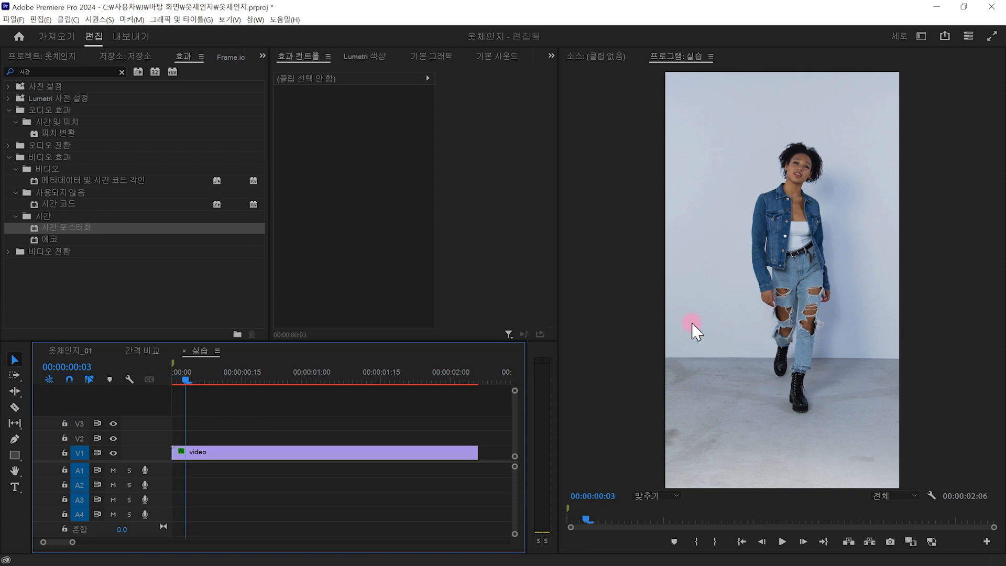
pyautogui.press('Right')
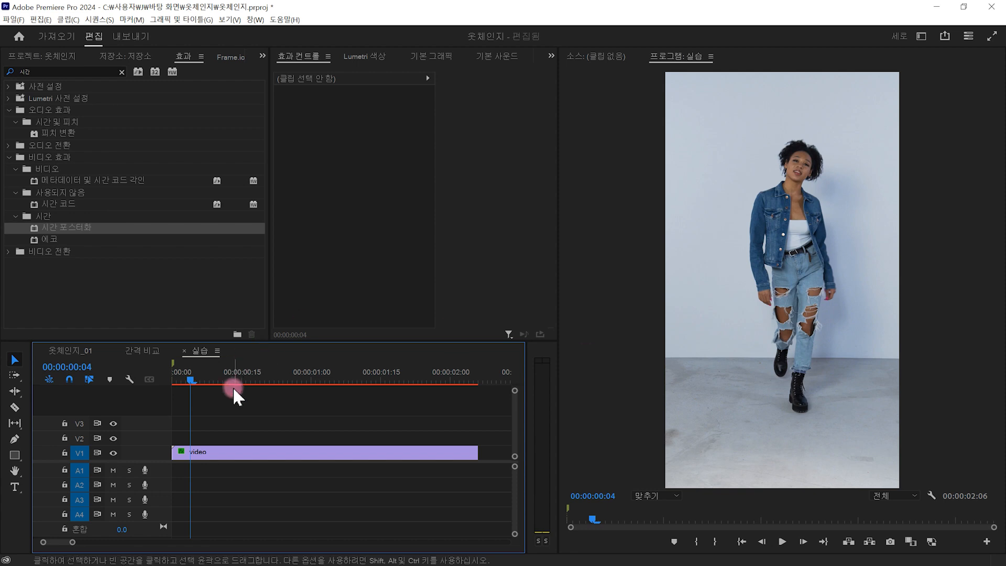
pyautogui.press('m')
pyautogui.press('Right')
pyautogui.press('Right')
pyautogui.press('Right')
pyautogui.press('Right')
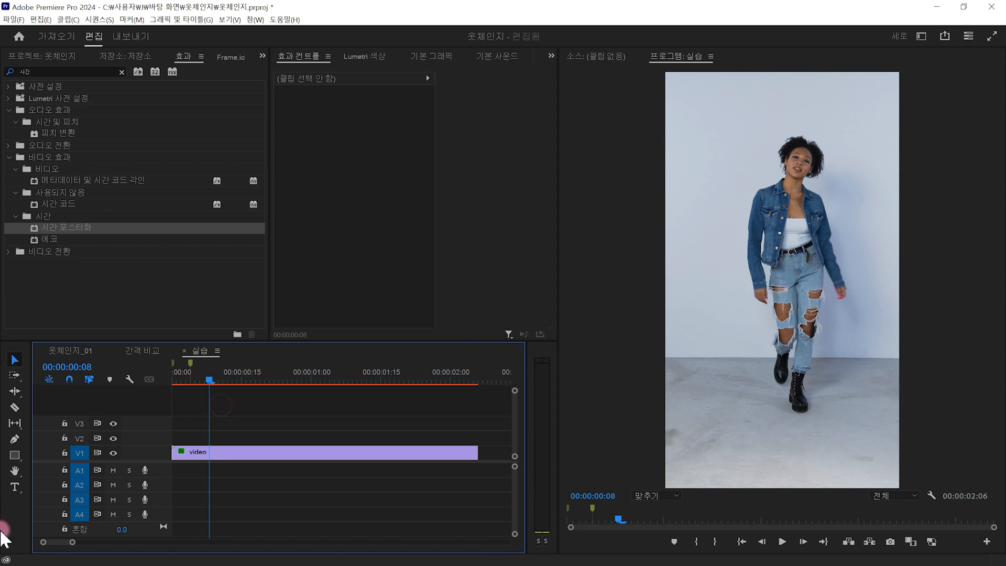
pyautogui.press('m')
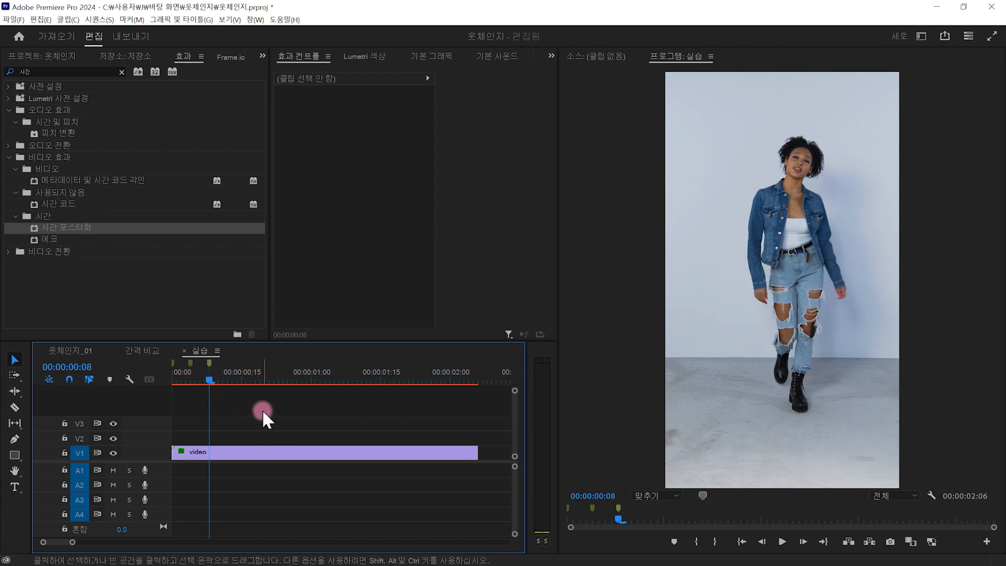
# Continue adding timeline markers at each further pose change, up to 00:00:01:15
pyautogui.press('space')
pyautogui.press('m')
pyautogui.press('m')
pyautogui.press('m')
pyautogui.press('m')
pyautogui.press('m')
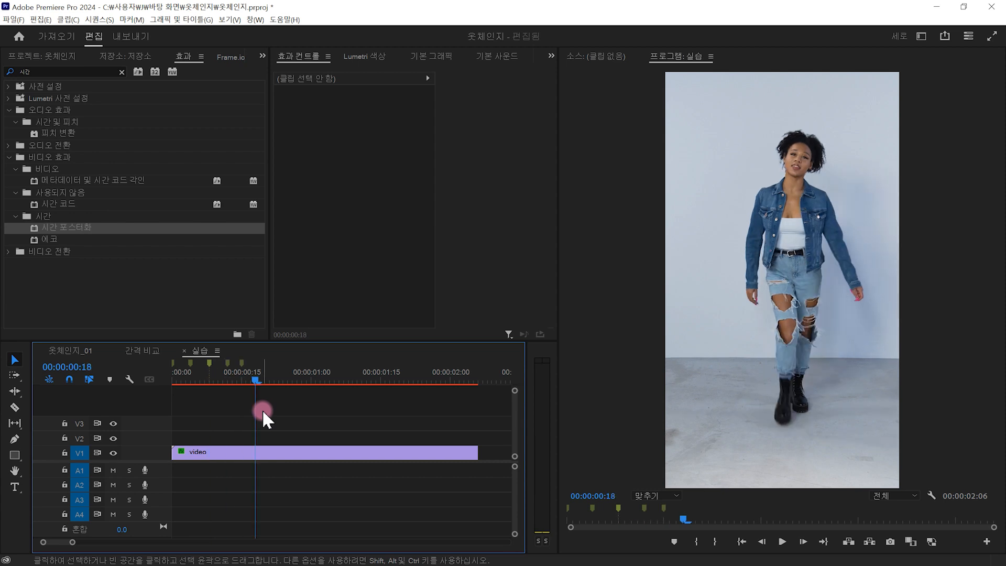
pyautogui.press('m')
pyautogui.press('m')
pyautogui.press('m')
pyautogui.press('m')
pyautogui.press('m')
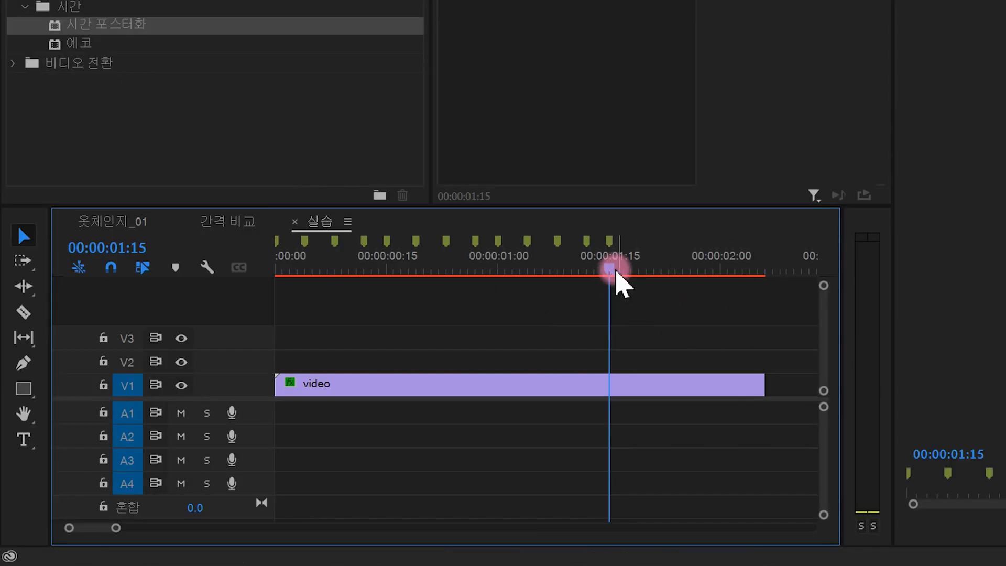
# Return to the sequence start and add the go-to-next-marker and go-to-previous-marker buttons to the program monitor's controls
pyautogui.moveTo(609, 271); pyautogui.dragTo(430, 298)
pyautogui.moveTo(429, 292); pyautogui.dragTo(336, 298)
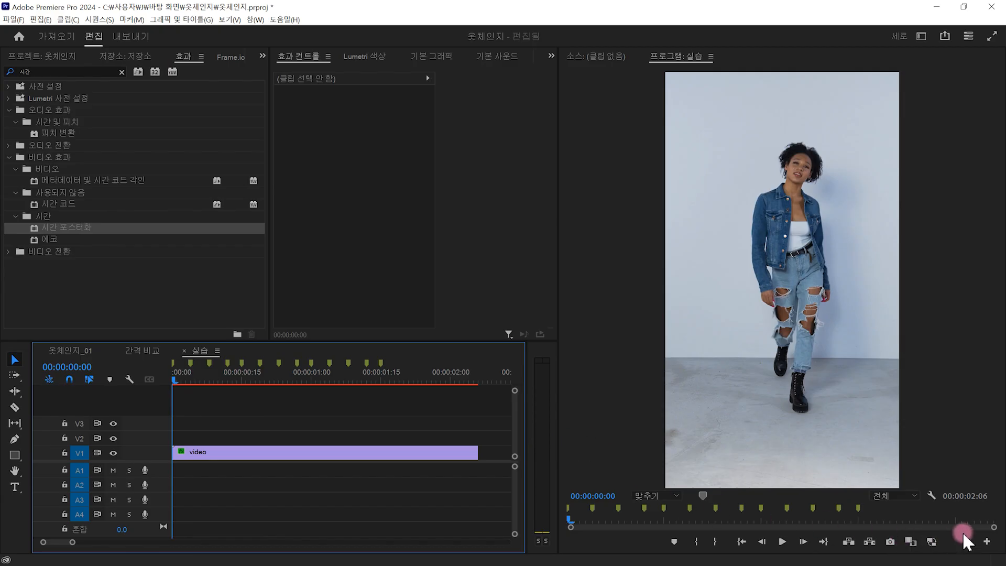
pyautogui.click(987, 542)
pyautogui.moveTo(700, 431)
pyautogui.mouseDown()
pyautogui.moveTo(637, 428)
pyautogui.moveTo(706, 422)
pyautogui.mouseUp()
pyautogui.moveTo(386, 310)
pyautogui.mouseDown()
pyautogui.moveTo(611, 505)
pyautogui.moveTo(558, 511)
pyautogui.mouseUp()
pyautogui.moveTo(325, 303)
pyautogui.mouseDown()
pyautogui.moveTo(523, 505)
pyautogui.moveTo(518, 513)
pyautogui.mouseUp()
pyautogui.click(580, 438)
# Jump back and forth between the timeline markers to check their positions
pyautogui.click(517, 514)
pyautogui.click(517, 514)
pyautogui.click(517, 514)
pyautogui.click(518, 514)
pyautogui.click(517, 514)
pyautogui.click(517, 515)
pyautogui.click(518, 514)
pyautogui.click(517, 514)
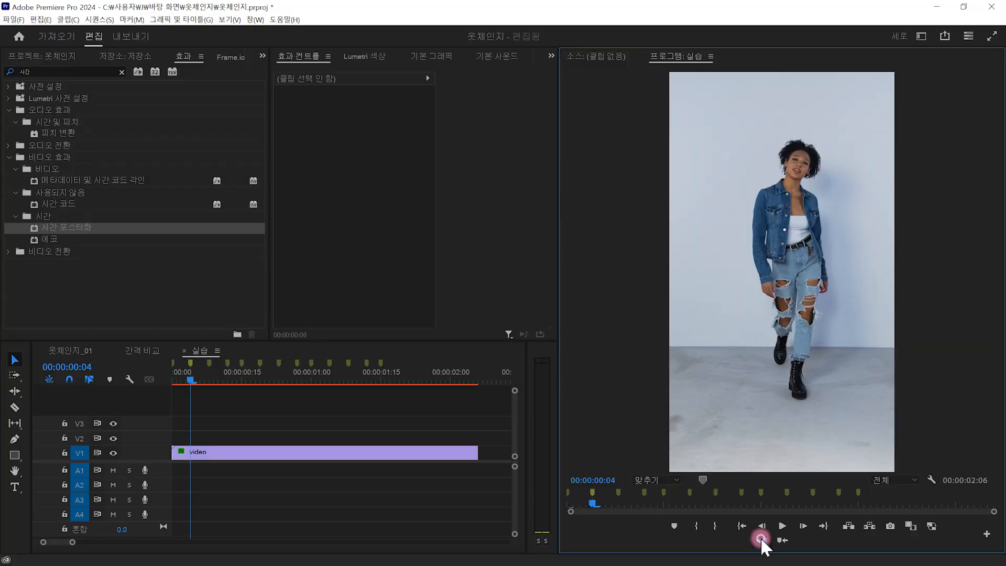
pyautogui.click(762, 538)
pyautogui.click(785, 540)
pyautogui.click(785, 540)
pyautogui.click(786, 540)
pyautogui.click(785, 540)
pyautogui.click(786, 539)
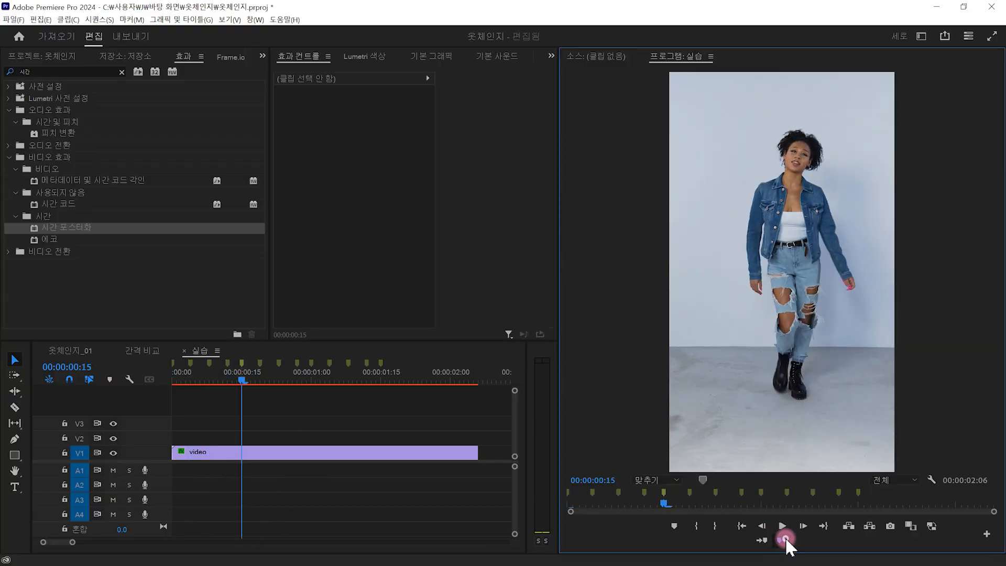
# Return to the sequence start and export that frame as a JPEG named 01 to the 이미지 folder
pyautogui.click(785, 540)
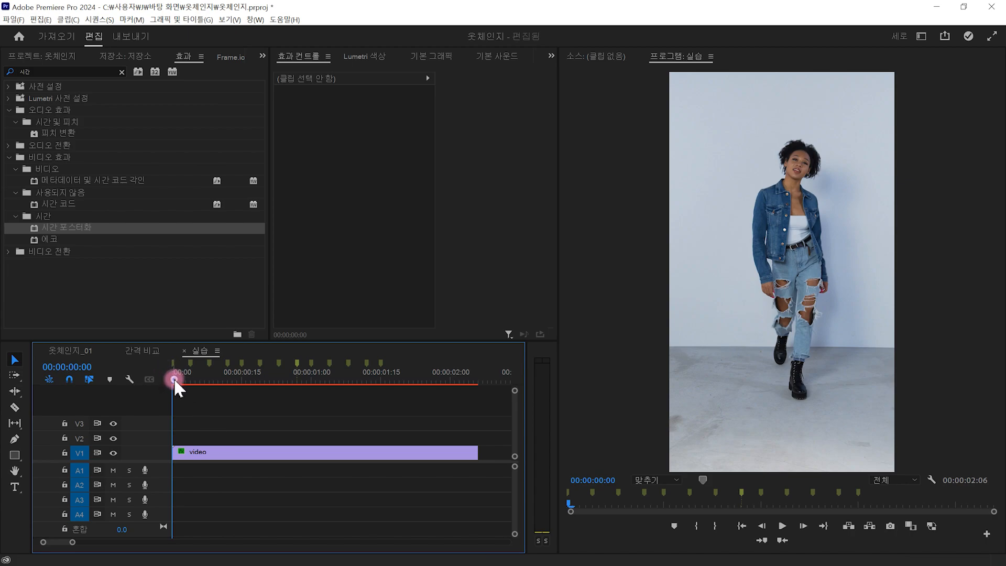
pyautogui.hotkey('ctrl', 'shift', 'e')
pyautogui.moveTo(283, 277); pyautogui.dragTo(637, 322)
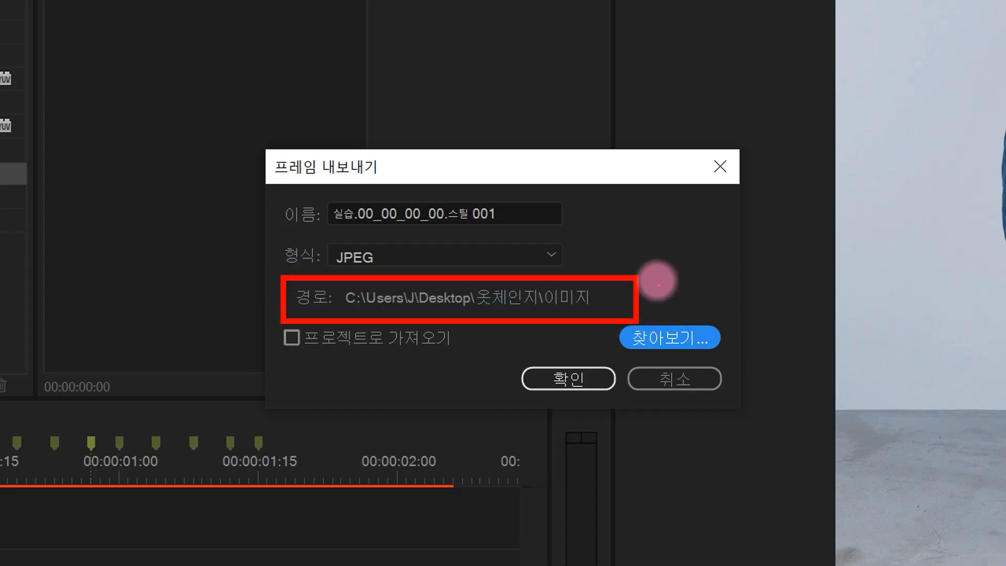
pyautogui.moveTo(652, 267); pyautogui.dragTo(666, 268)
pyautogui.moveTo(526, 202); pyautogui.dragTo(488, 218)
pyautogui.rightClick(465, 336)
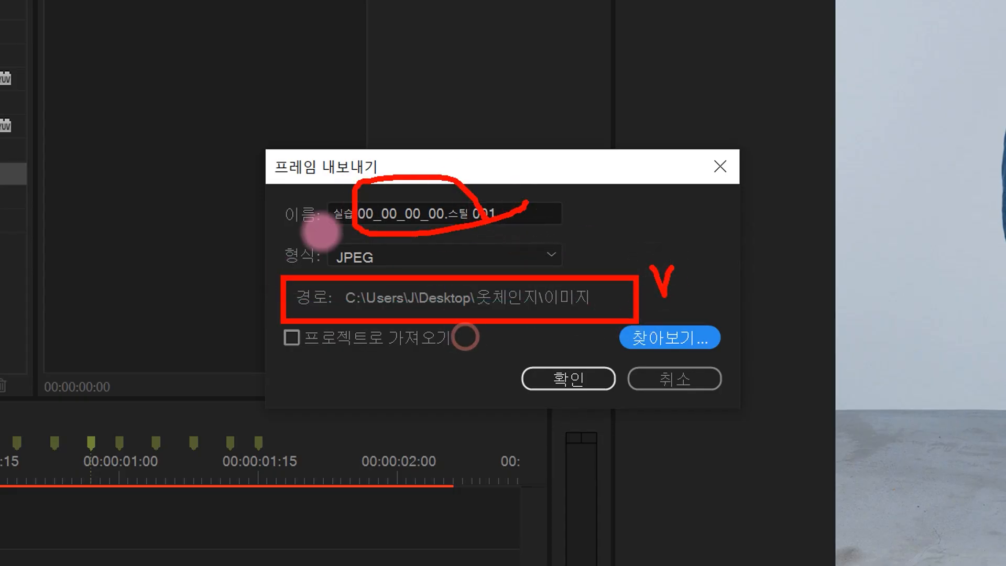
pyautogui.click(509, 213)
pyautogui.write('01')
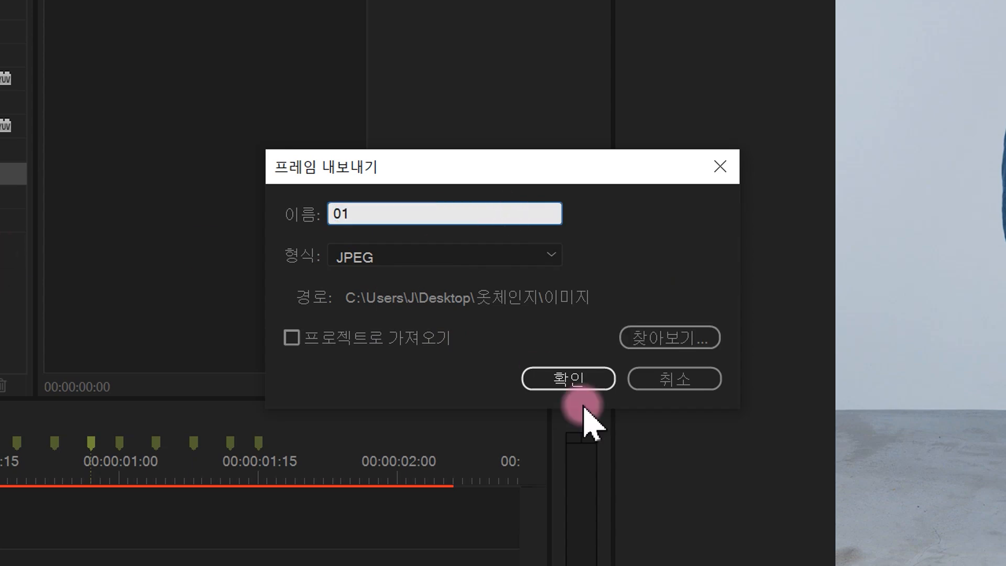
pyautogui.click(571, 376)
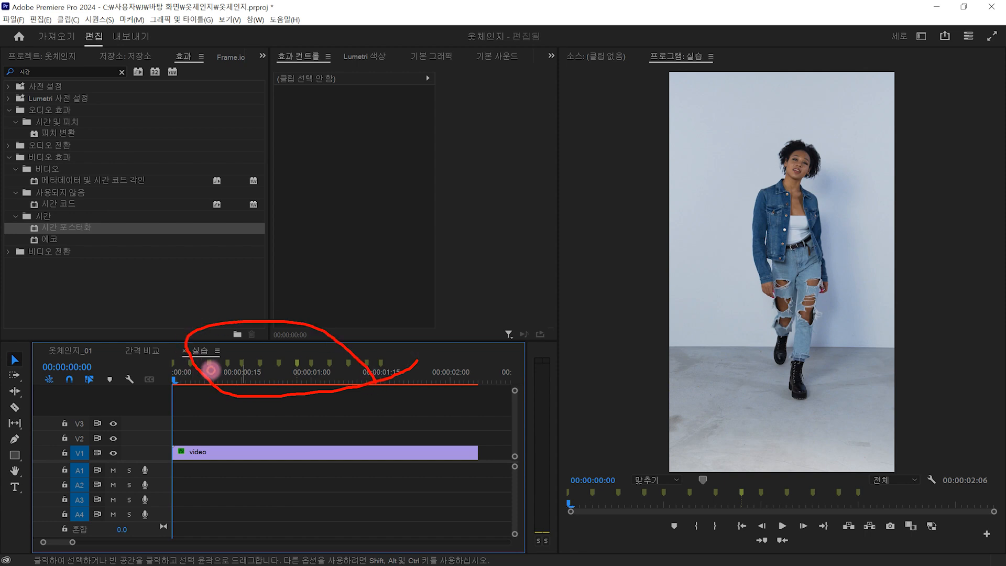
# Go to the next marker at 00:00:00:04 and export that frame as a JPEG named 02
pyautogui.moveTo(184, 351); pyautogui.dragTo(195, 356)
pyautogui.click(709, 493)
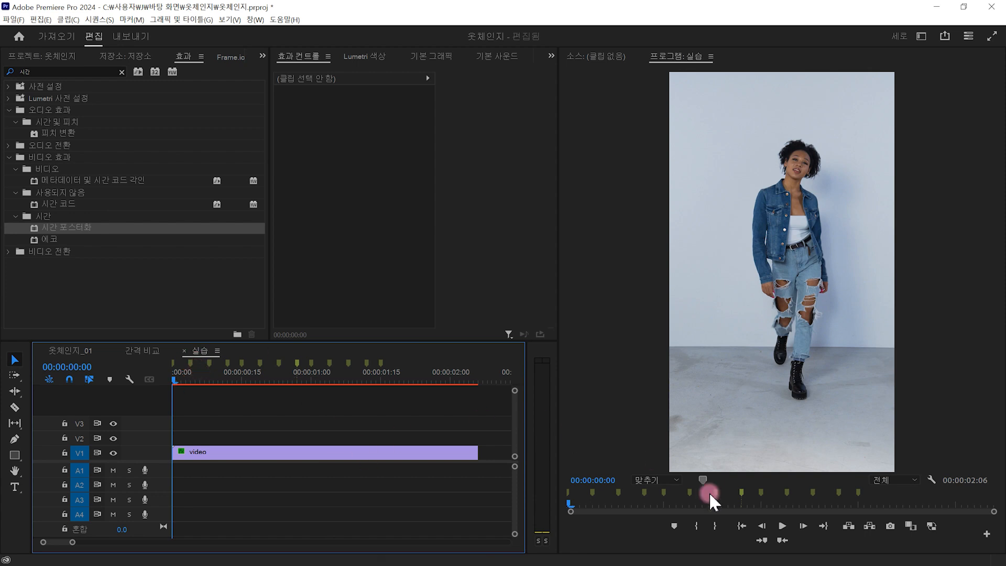
pyautogui.click(763, 540)
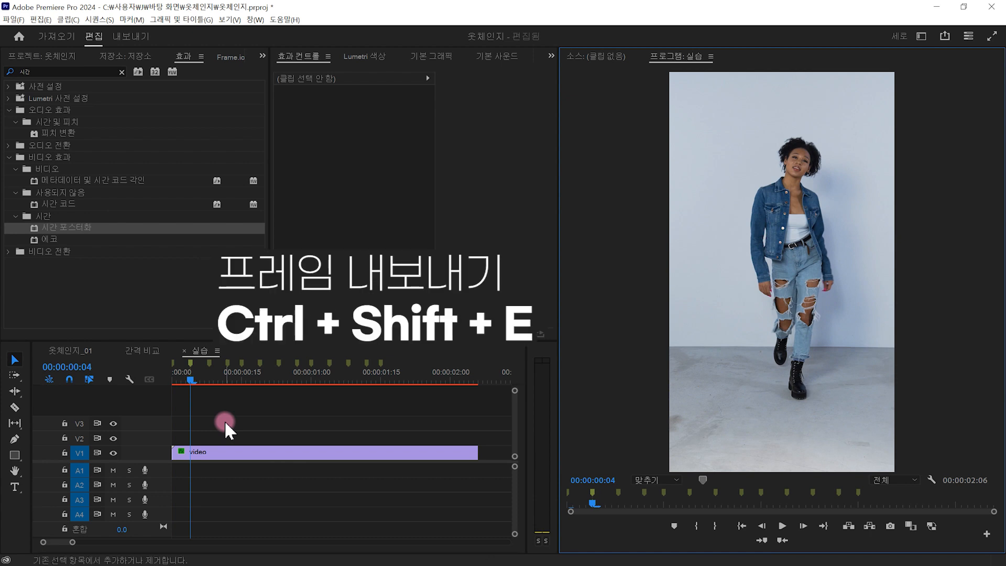
pyautogui.hotkey('ctrl', 'shift', 'e')
pyautogui.write('02')
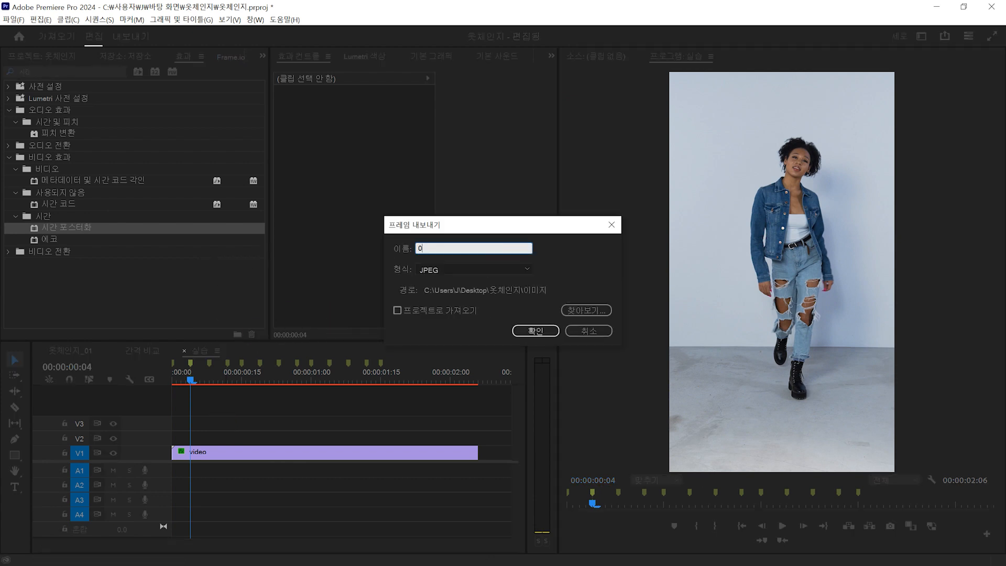
pyautogui.click(548, 329)
# Switch to Photoshop and open 07.jpg from the 원본 이미지 folder
pyautogui.moveTo(443, 316); pyautogui.dragTo(447, 330)
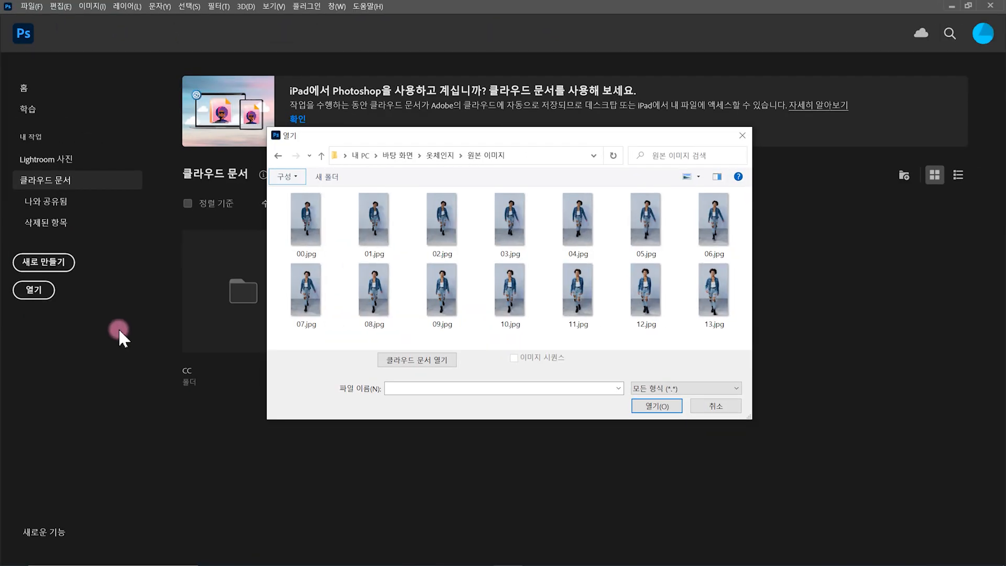
pyautogui.moveTo(13, 279); pyautogui.dragTo(90, 316)
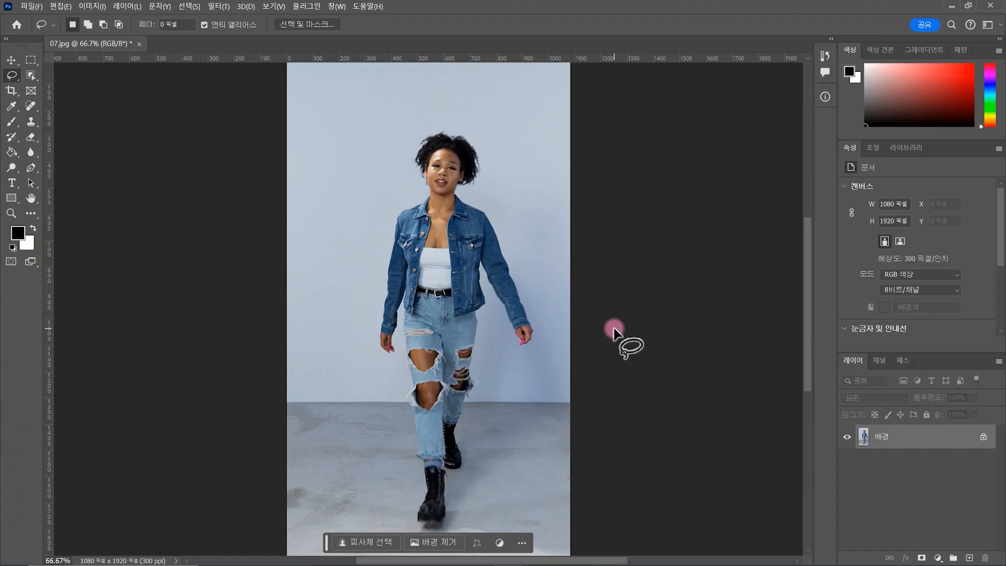
pyautogui.hotkey('ctrl', '2')
pyautogui.moveTo(619, 325)
pyautogui.mouseDown()
pyautogui.moveTo(632, 345)
pyautogui.moveTo(660, 354)
pyautogui.moveTo(673, 335)
pyautogui.moveTo(716, 346)
pyautogui.mouseUp()
pyautogui.moveTo(740, 305)
pyautogui.mouseDown()
pyautogui.moveTo(784, 331)
pyautogui.moveTo(753, 357)
pyautogui.mouseUp()
pyautogui.moveTo(789, 266); pyautogui.dragTo(797, 378)
pyautogui.press('Escape')
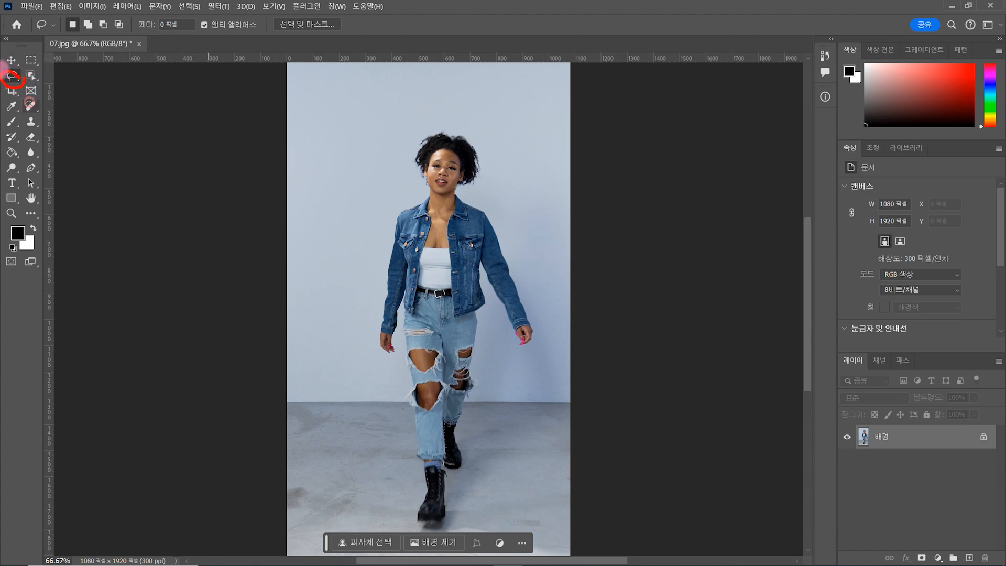
pyautogui.moveTo(438, 195)
pyautogui.mouseDown()
pyautogui.moveTo(375, 276)
pyautogui.moveTo(371, 365)
pyautogui.mouseUp()
pyautogui.moveTo(457, 481)
pyautogui.mouseDown()
pyautogui.moveTo(476, 373)
pyautogui.moveTo(531, 358)
pyautogui.moveTo(508, 211)
pyautogui.moveTo(432, 188)
pyautogui.moveTo(401, 209)
pyautogui.moveTo(379, 280)
pyautogui.mouseUp()
pyautogui.press('Escape')
# Lasso a loose selection around the woman's outfit from neck to ankles, including both hands
pyautogui.moveTo(372, 338); pyautogui.dragTo(401, 392)
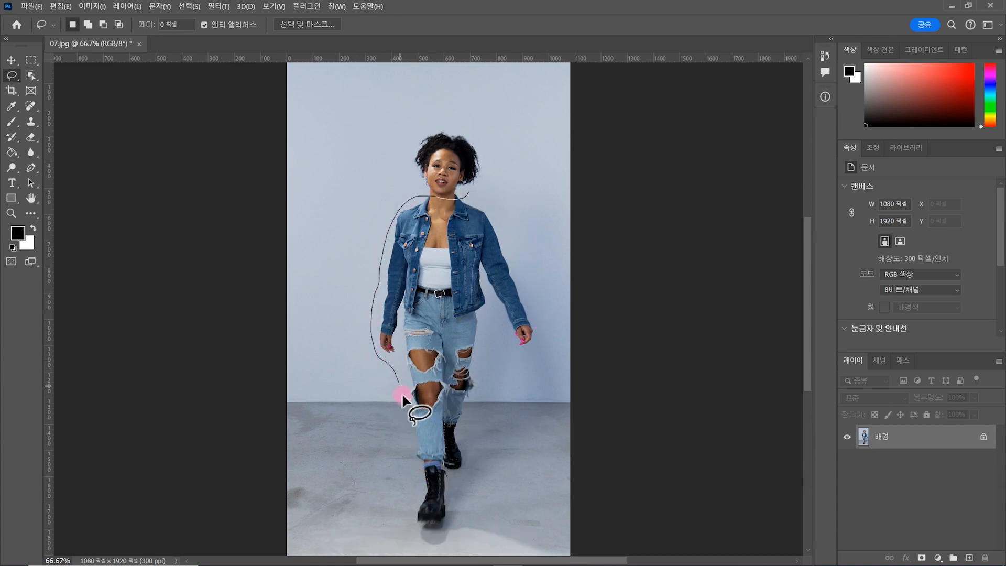
pyautogui.moveTo(408, 457)
pyautogui.mouseDown()
pyautogui.moveTo(427, 477)
pyautogui.moveTo(446, 464)
pyautogui.moveTo(448, 431)
pyautogui.mouseUp()
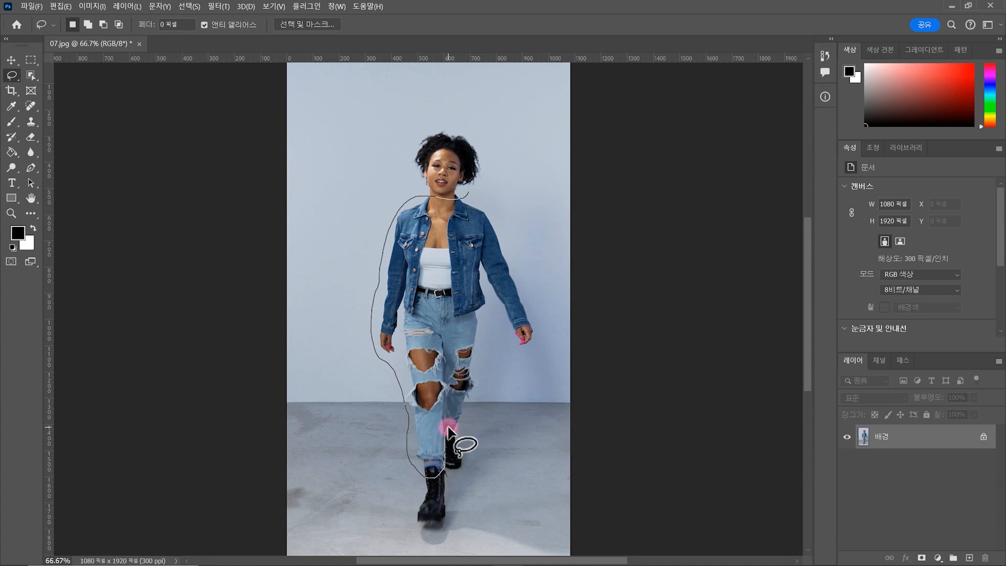
pyautogui.moveTo(494, 322); pyautogui.dragTo(524, 358)
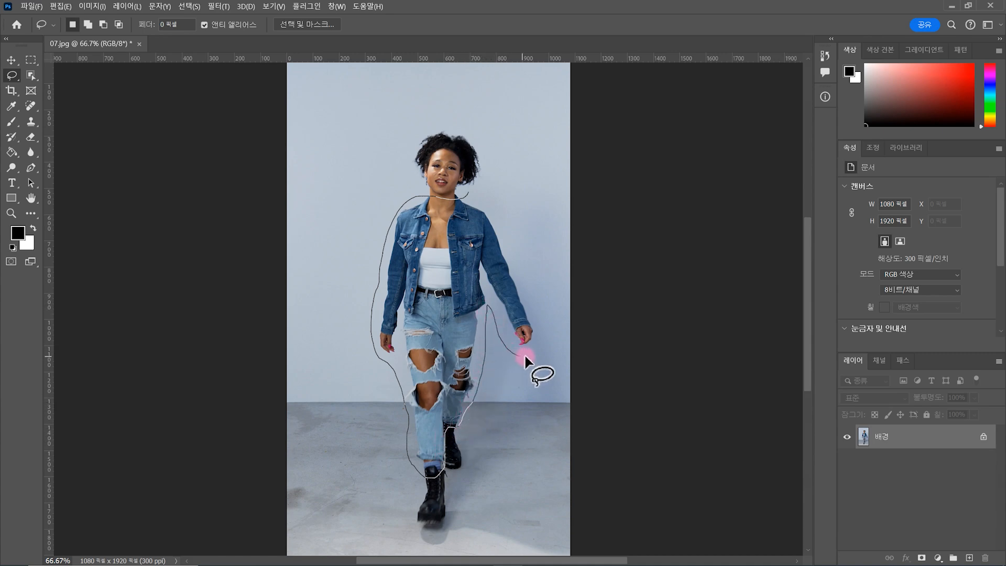
pyautogui.moveTo(493, 207); pyautogui.dragTo(468, 196)
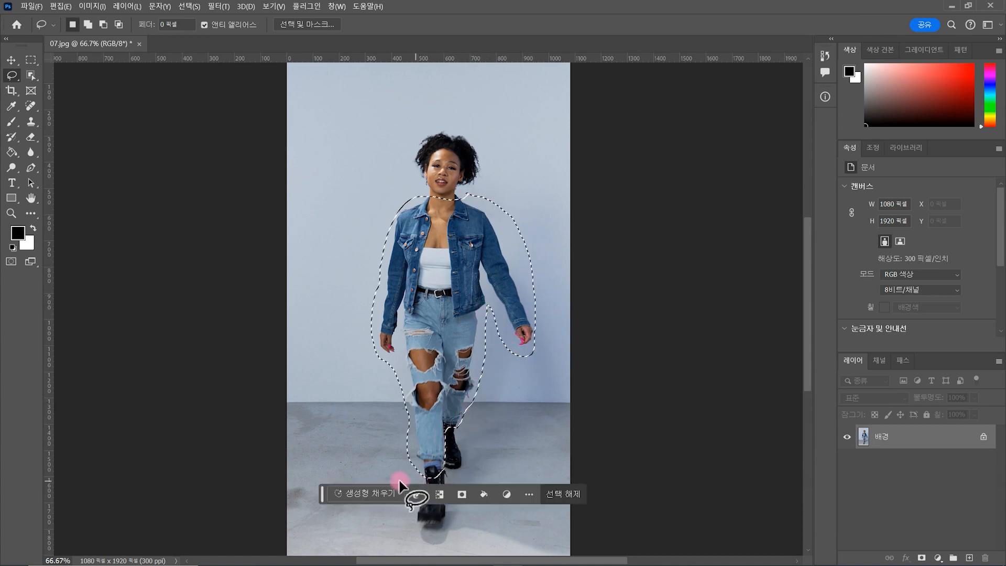
# Apply Generative Fill to the selected outfit with the prompt "히피 스타일"
pyautogui.click(369, 497)
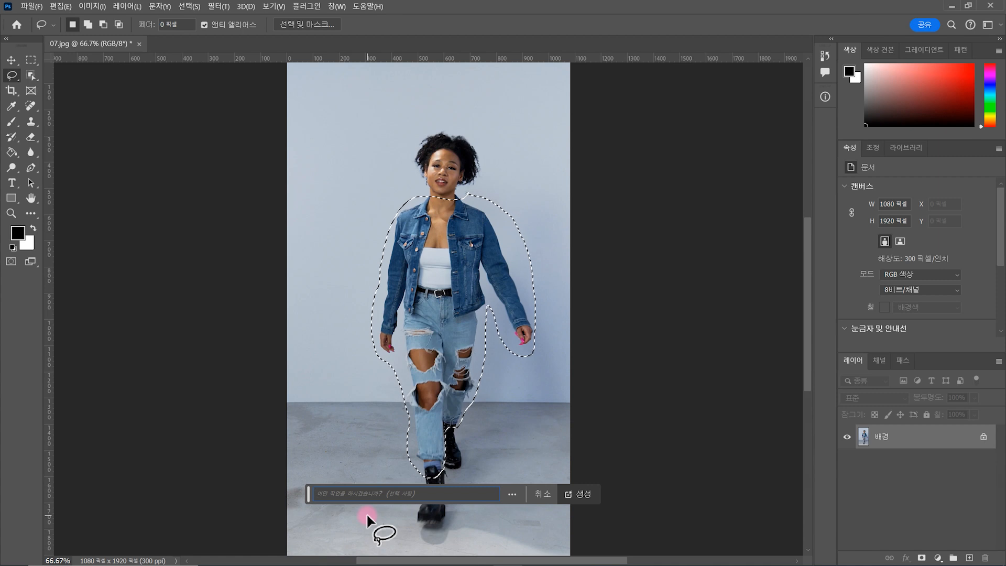
pyautogui.write('히피 스타일')
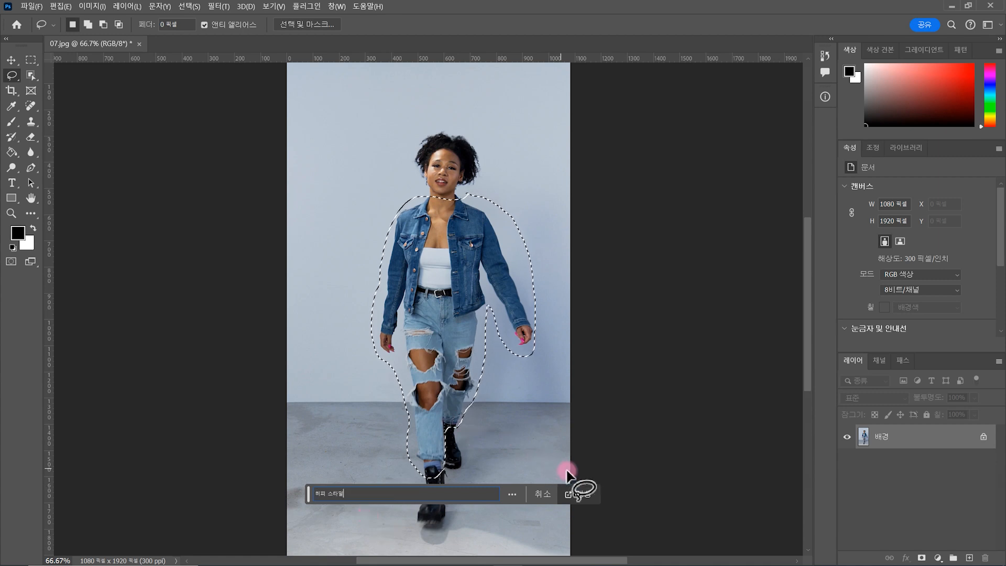
pyautogui.click(588, 493)
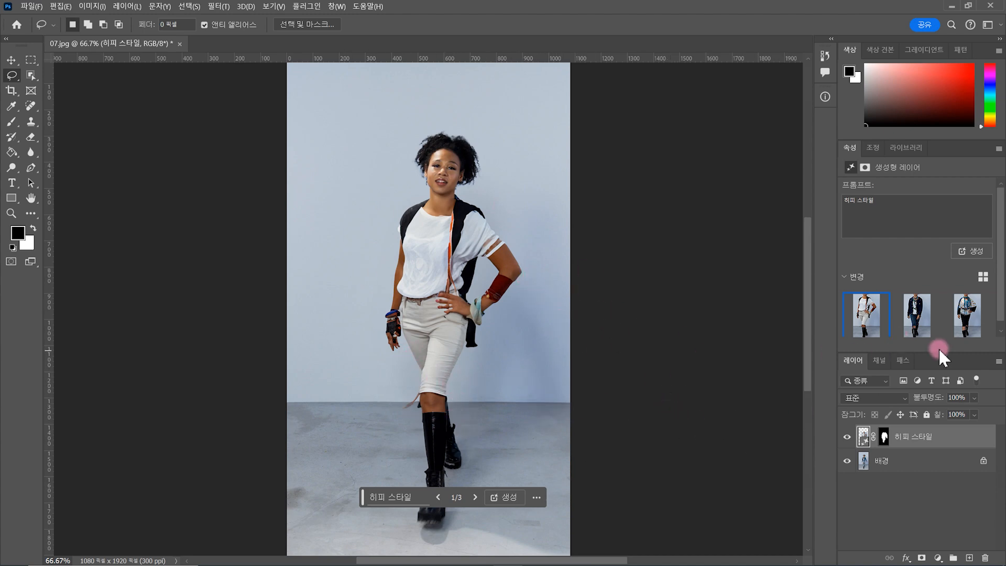
pyautogui.moveTo(982, 329)
pyautogui.mouseDown()
pyautogui.moveTo(933, 349)
pyautogui.moveTo(948, 281)
pyautogui.moveTo(974, 343)
pyautogui.mouseUp()
pyautogui.press('Escape')
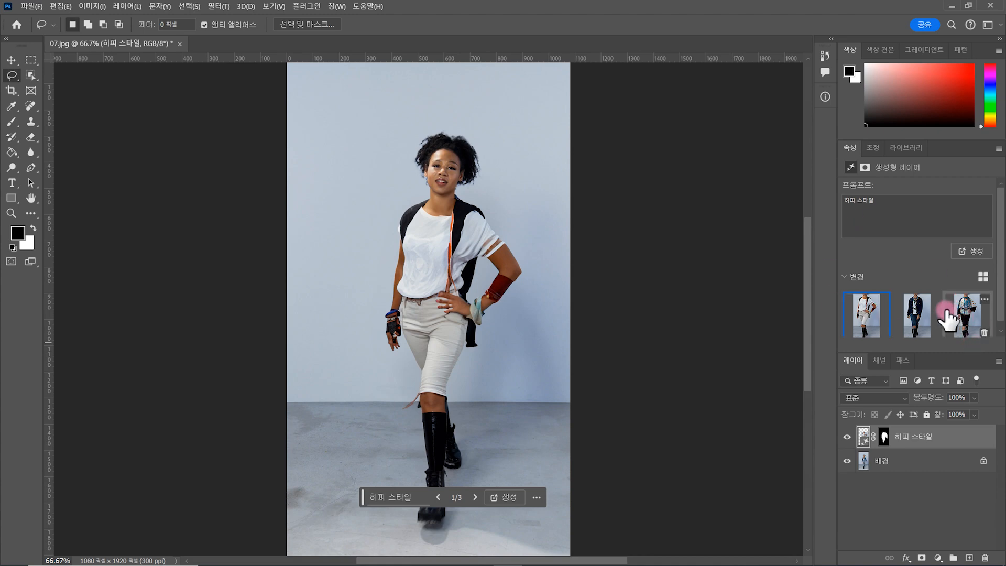
# Preview the second and third generated outfit variations on the figure
pyautogui.click(921, 312)
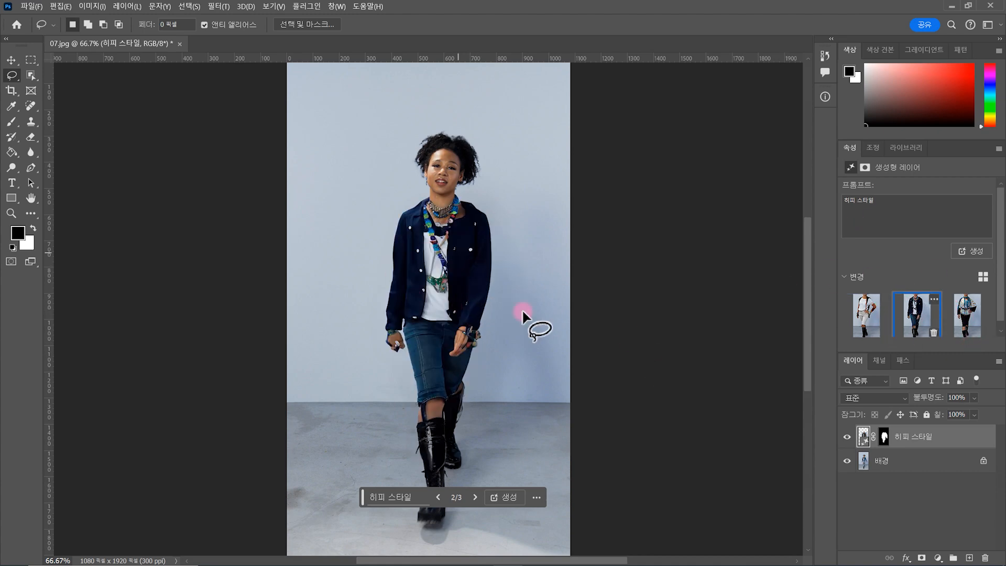
pyautogui.click(969, 314)
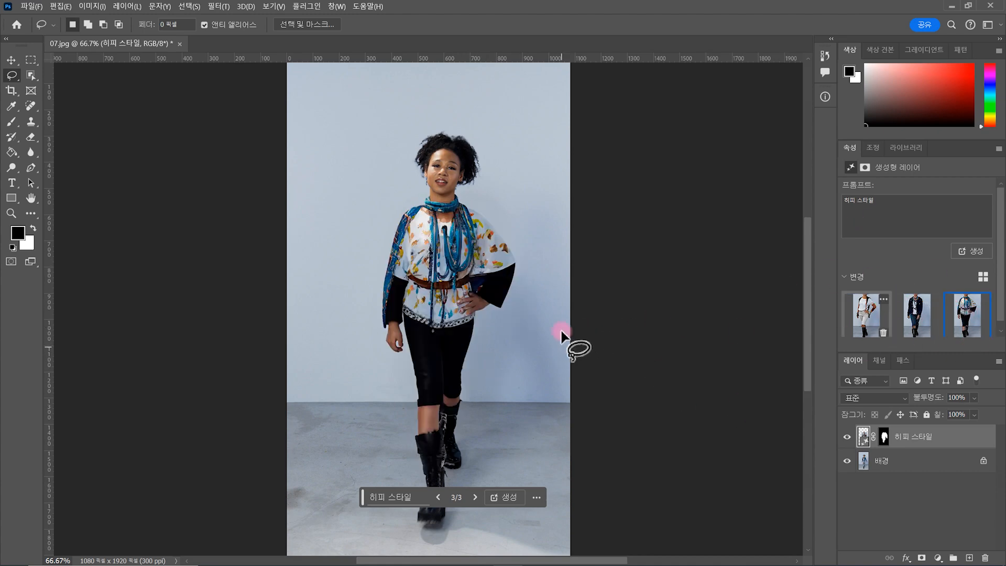
pyautogui.moveTo(954, 266)
pyautogui.mouseDown()
pyautogui.moveTo(955, 235)
pyautogui.moveTo(978, 251)
pyautogui.mouseUp()
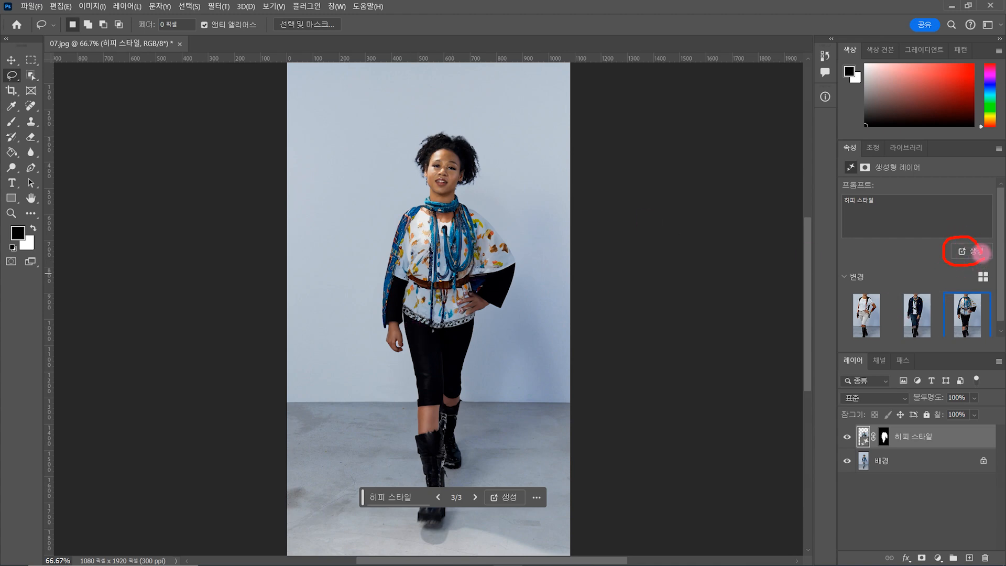
# Generate more outfit variations from the same prompt and preview them one after another
pyautogui.click(972, 250)
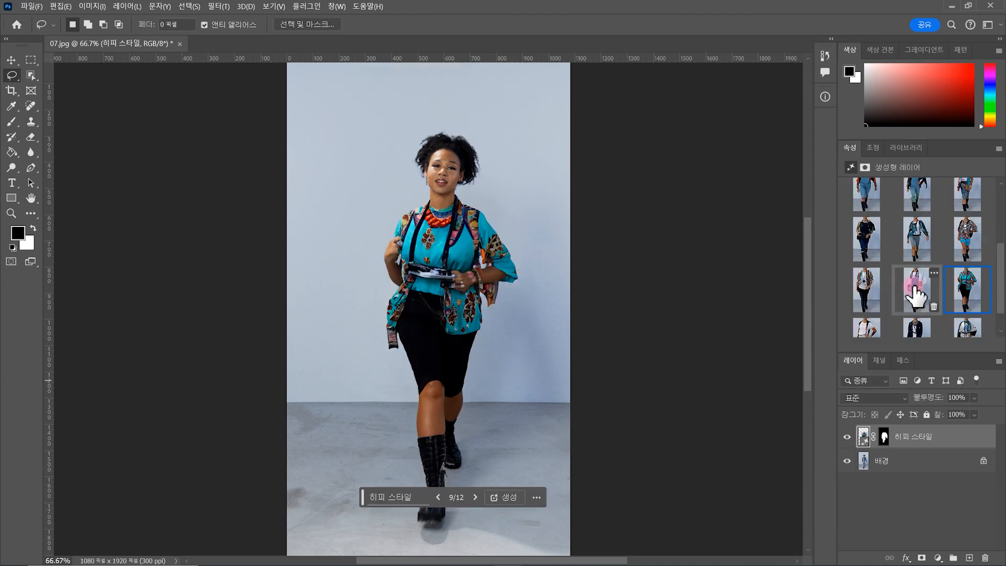
pyautogui.click(917, 287)
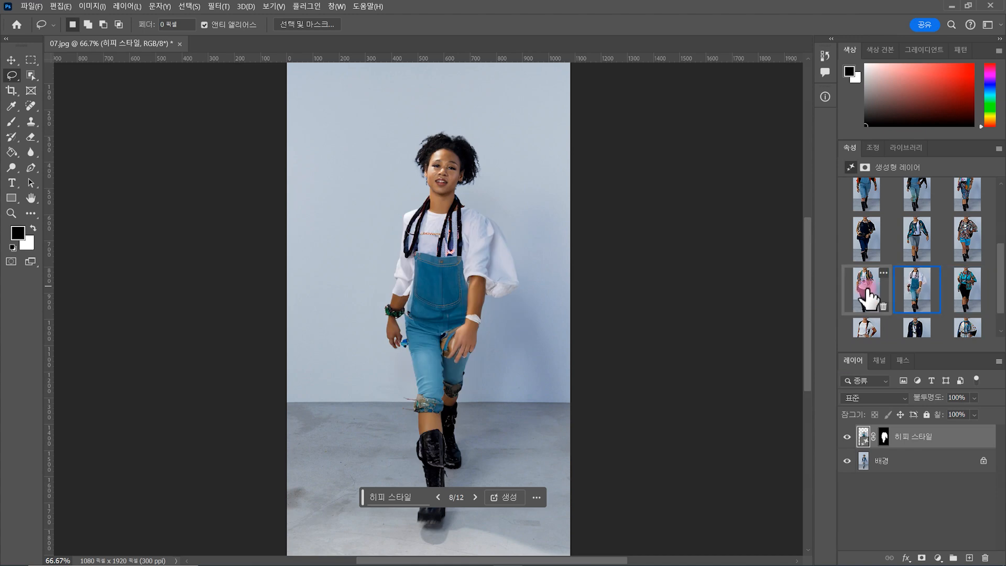
pyautogui.click(868, 291)
pyautogui.click(967, 236)
pyautogui.click(919, 236)
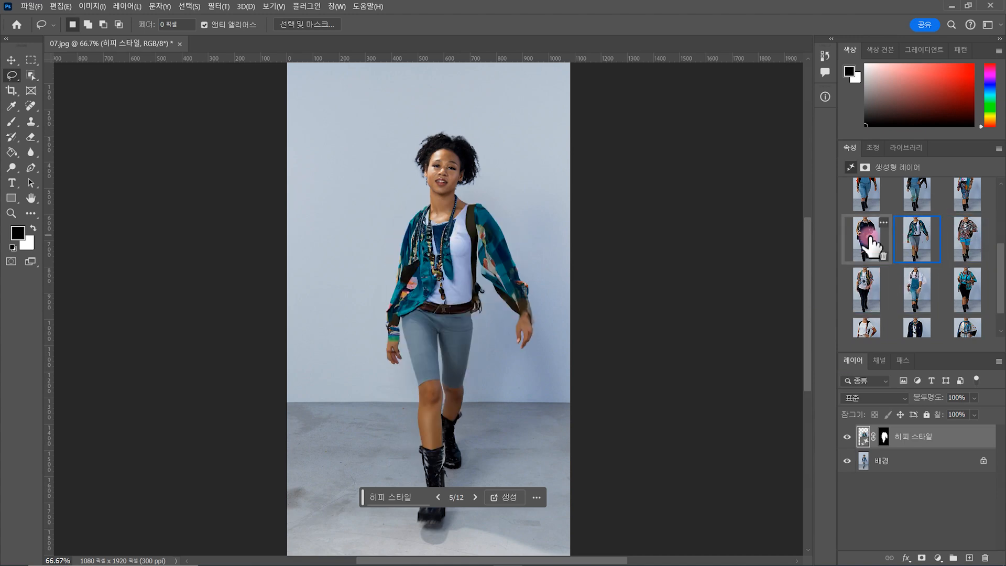
pyautogui.click(868, 240)
pyautogui.click(870, 192)
pyautogui.click(941, 193)
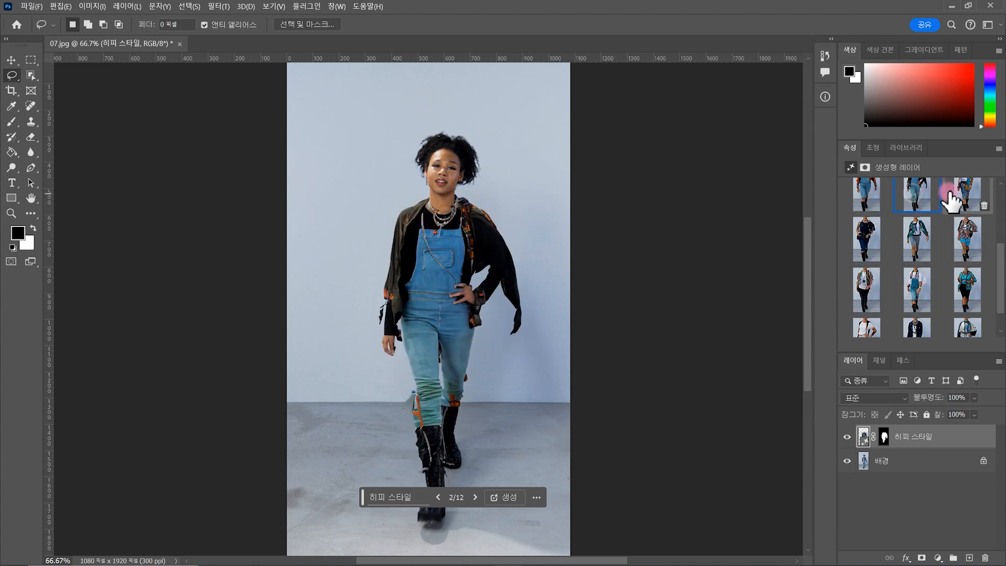
pyautogui.click(951, 198)
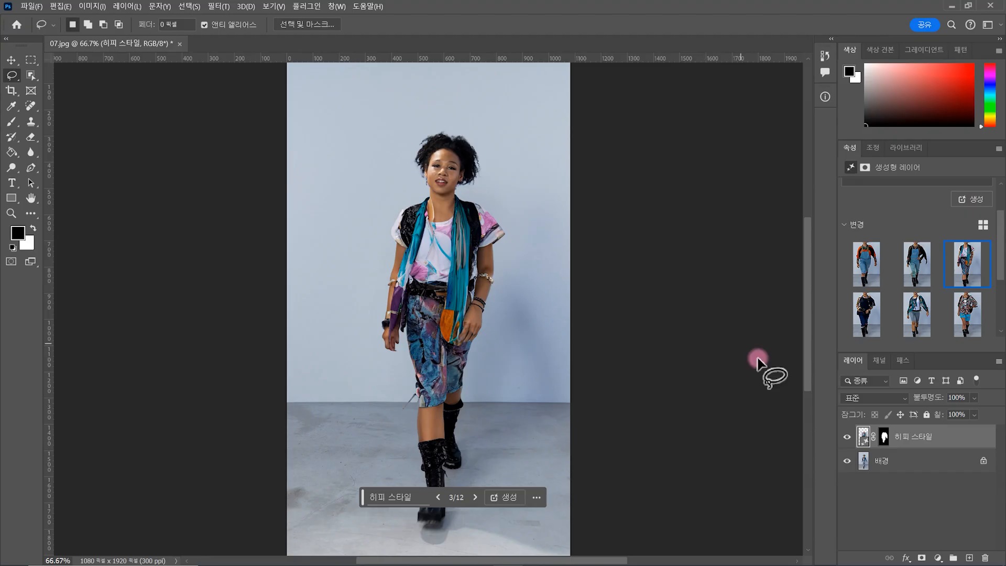
# Hide and reshow the generated layer, and review further variations to compare their arm poses with the original
pyautogui.click(847, 437)
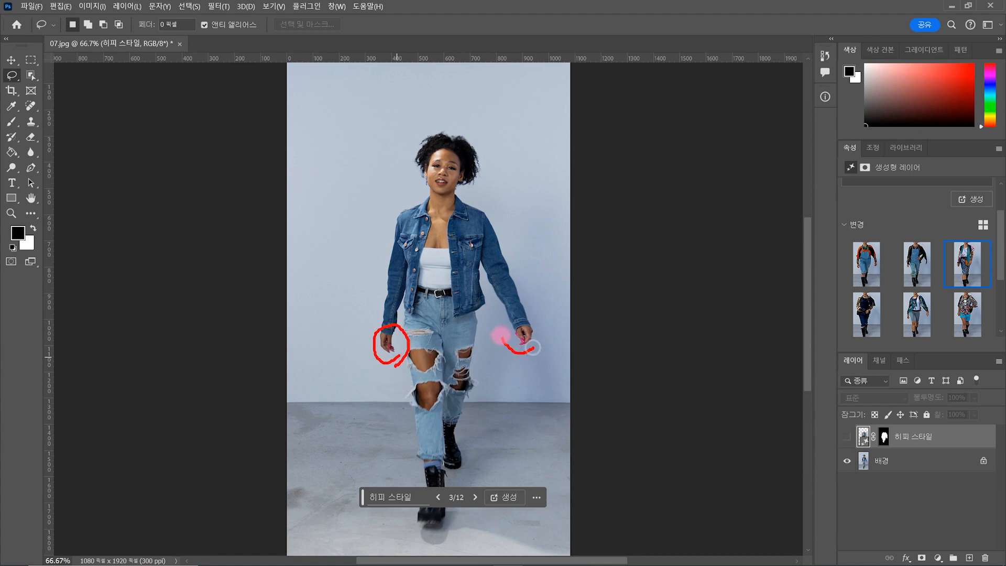
pyautogui.click(847, 436)
pyautogui.click(916, 264)
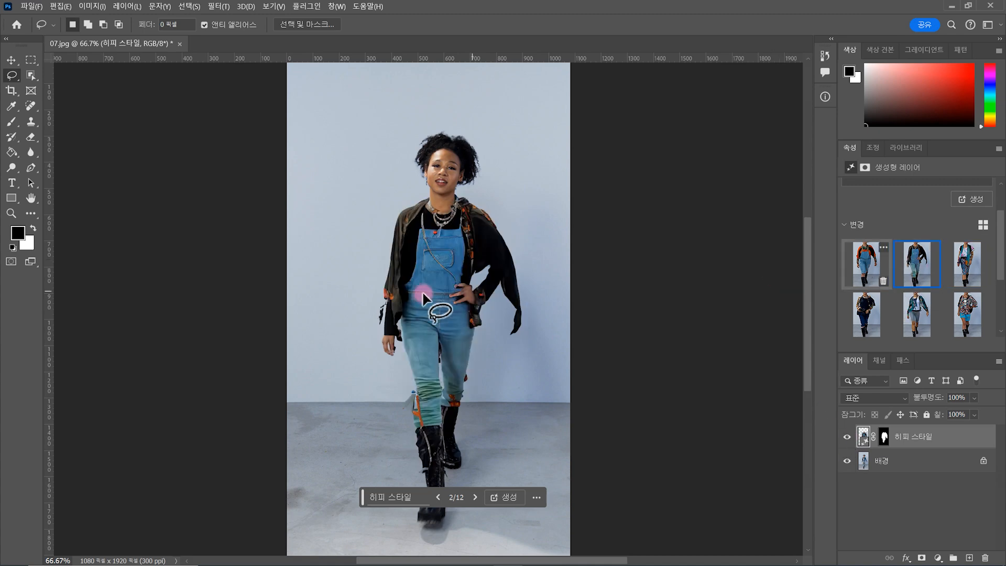
pyautogui.click(866, 312)
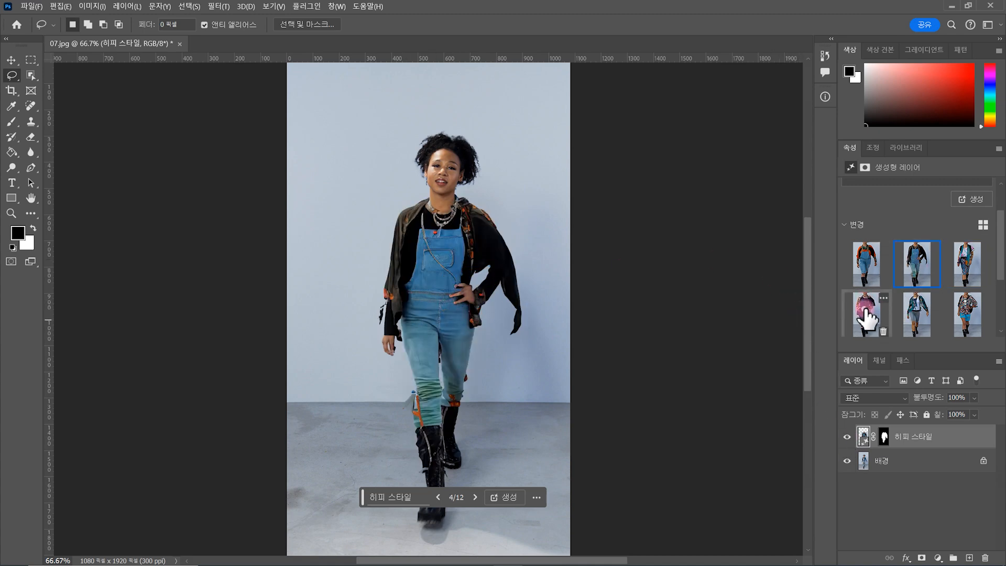
pyautogui.hotkey('ctrl', '2')
pyautogui.moveTo(482, 329)
pyautogui.mouseDown()
pyautogui.moveTo(429, 322)
pyautogui.moveTo(486, 334)
pyautogui.mouseUp()
pyautogui.moveTo(418, 313)
pyautogui.mouseDown()
pyautogui.moveTo(382, 303)
pyautogui.moveTo(417, 299)
pyautogui.mouseUp()
pyautogui.click(967, 314)
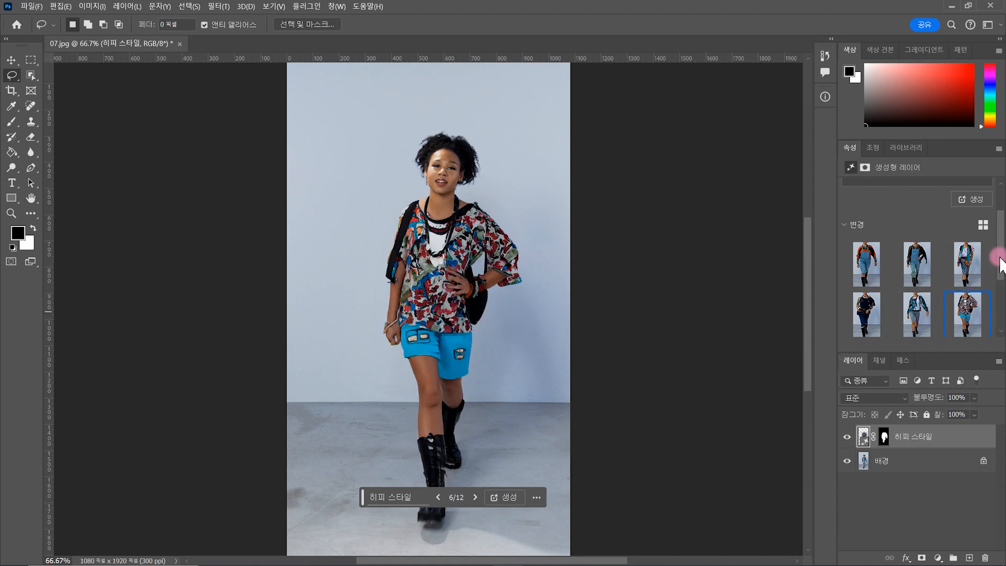
pyautogui.moveTo(484, 300)
pyautogui.mouseDown()
pyautogui.moveTo(435, 295)
pyautogui.moveTo(495, 301)
pyautogui.mouseUp()
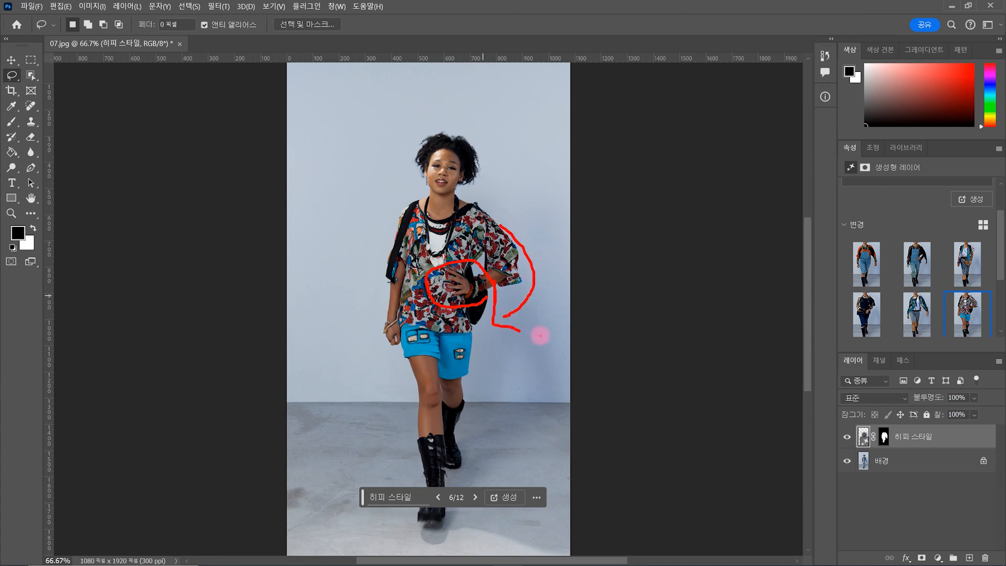
pyautogui.moveTo(601, 282); pyautogui.dragTo(544, 355)
pyautogui.moveTo(543, 299); pyautogui.dragTo(578, 350)
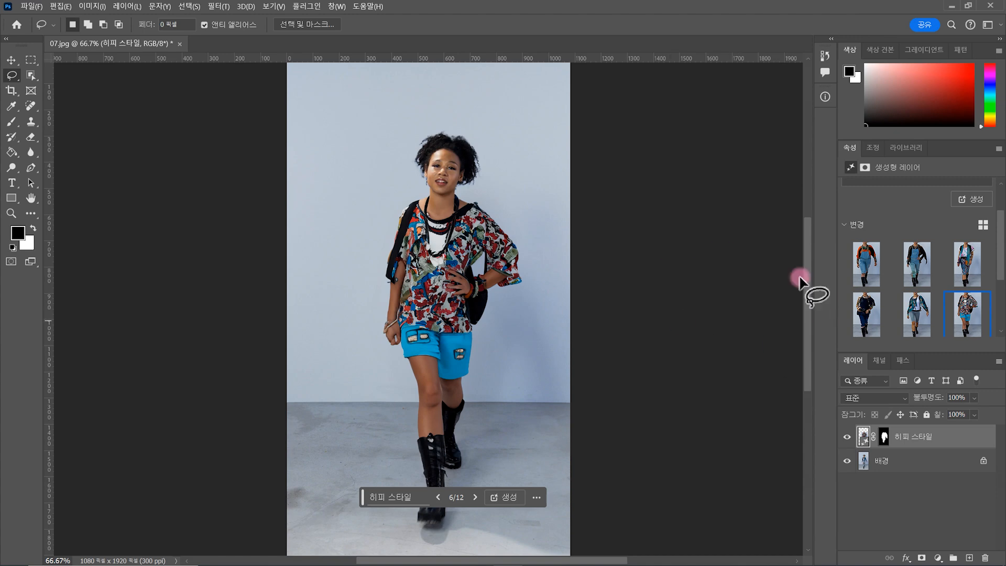
# Delete the 히피 스타일 generative layer, leaving only the background photo
pyautogui.moveTo(919, 438); pyautogui.dragTo(985, 558)
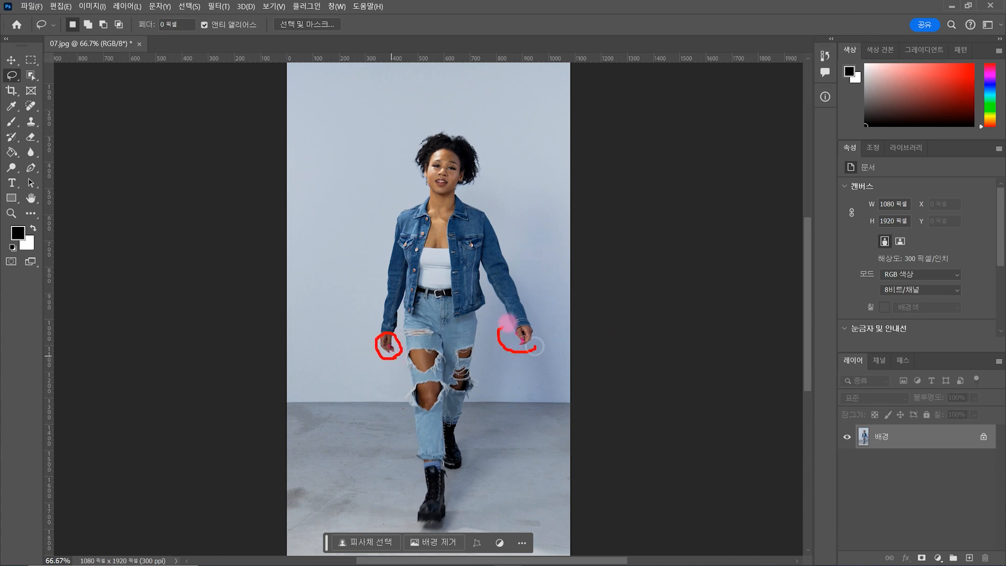
pyautogui.press('Escape')
pyautogui.moveTo(385, 254); pyautogui.dragTo(377, 313)
pyautogui.press('Escape')
# Lasso the outfit from neck to ankles, leaving out both hands, and generate a fill from the prompt 셔츠 드레스
pyautogui.moveTo(467, 192)
pyautogui.mouseDown()
pyautogui.moveTo(425, 199)
pyautogui.moveTo(400, 216)
pyautogui.moveTo(376, 282)
pyautogui.moveTo(376, 330)
pyautogui.moveTo(397, 343)
pyautogui.mouseUp()
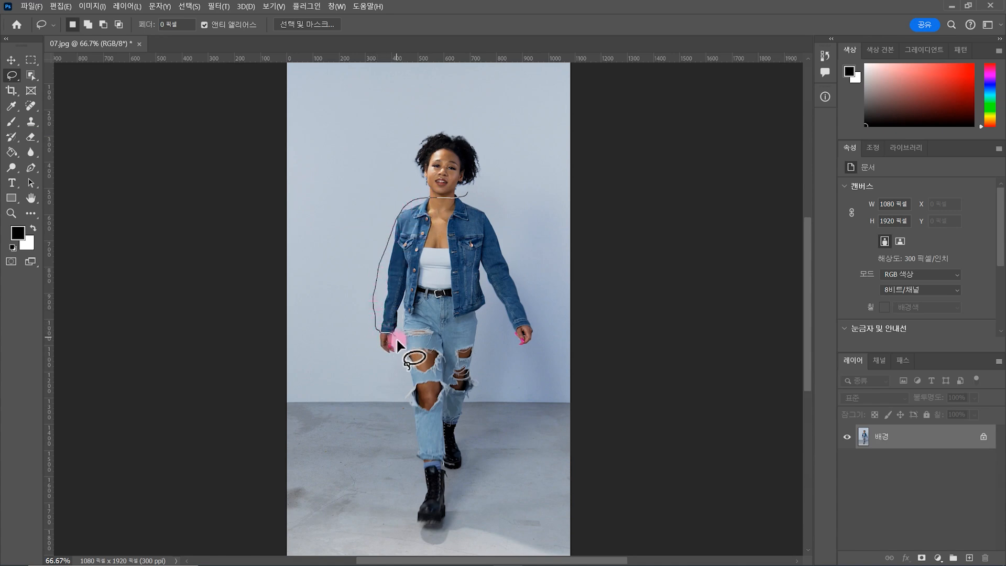
pyautogui.moveTo(425, 471)
pyautogui.mouseDown()
pyautogui.moveTo(444, 461)
pyautogui.moveTo(465, 409)
pyautogui.moveTo(487, 313)
pyautogui.moveTo(513, 333)
pyautogui.moveTo(527, 325)
pyautogui.mouseUp()
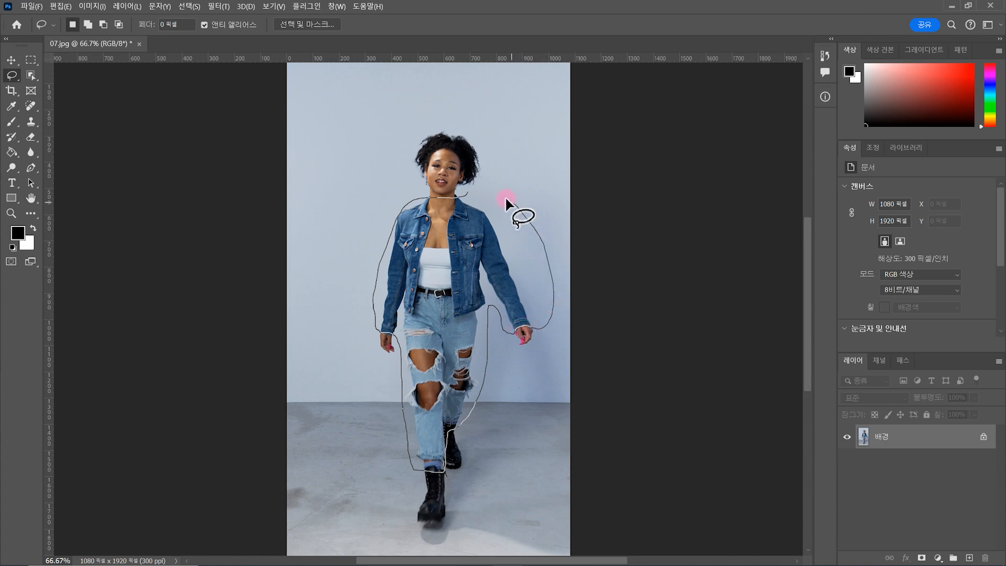
pyautogui.moveTo(466, 196); pyautogui.dragTo(466, 197)
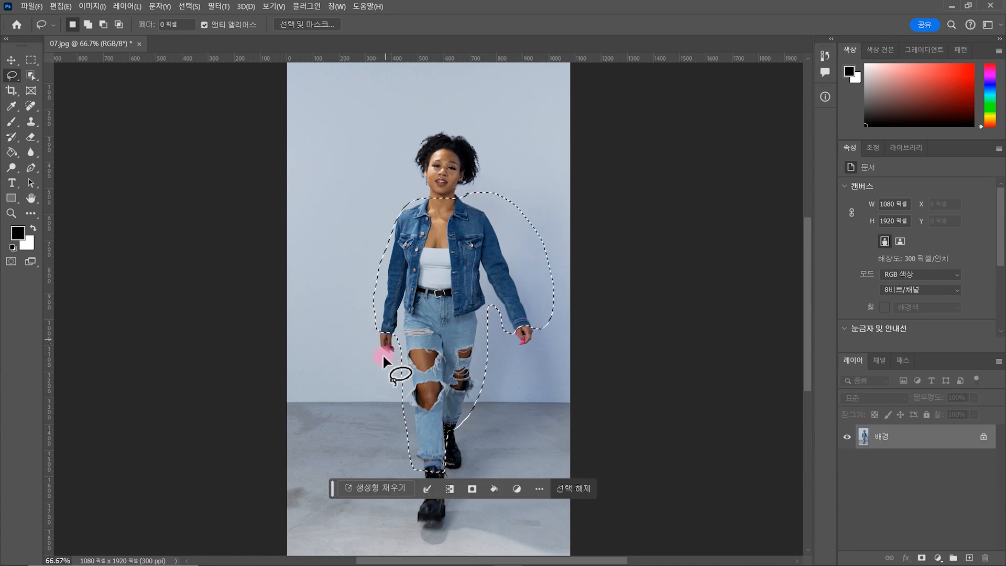
pyautogui.click(373, 487)
pyautogui.write('셔츠 드레스')
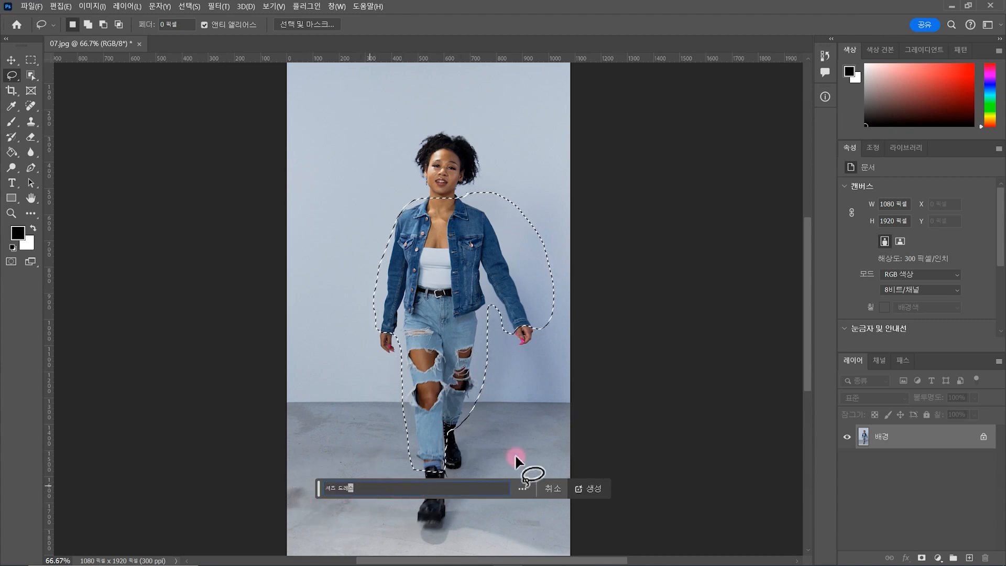
pyautogui.click(588, 488)
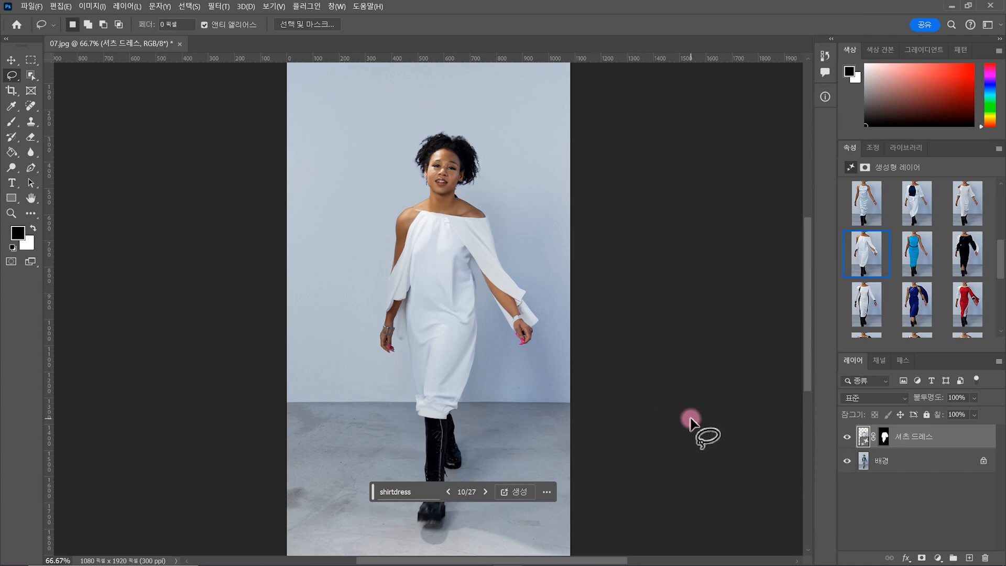
pyautogui.moveTo(425, 493); pyautogui.dragTo(443, 481)
pyautogui.press('Escape')
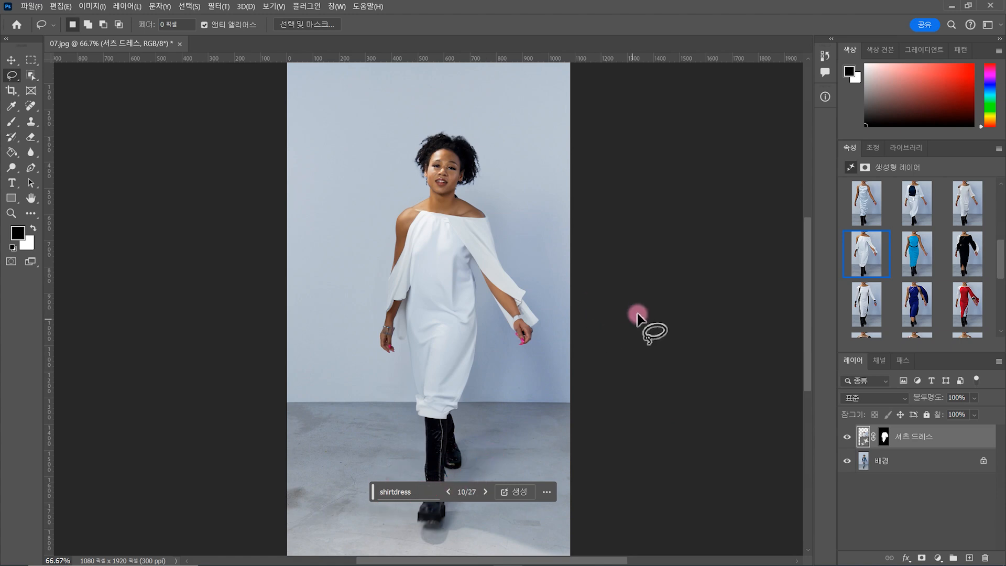
pyautogui.moveTo(545, 312)
pyautogui.mouseDown()
pyautogui.moveTo(360, 356)
pyautogui.moveTo(414, 231)
pyautogui.moveTo(545, 315)
pyautogui.mouseUp()
pyautogui.press('Escape')
# Preview several 셔츠 드레스 variations one after another and return to the white off-shoulder dress
pyautogui.click(922, 257)
pyautogui.click(966, 202)
pyautogui.click(910, 203)
pyautogui.click(878, 205)
pyautogui.scroll(1, 933, 236)
pyautogui.click(954, 192)
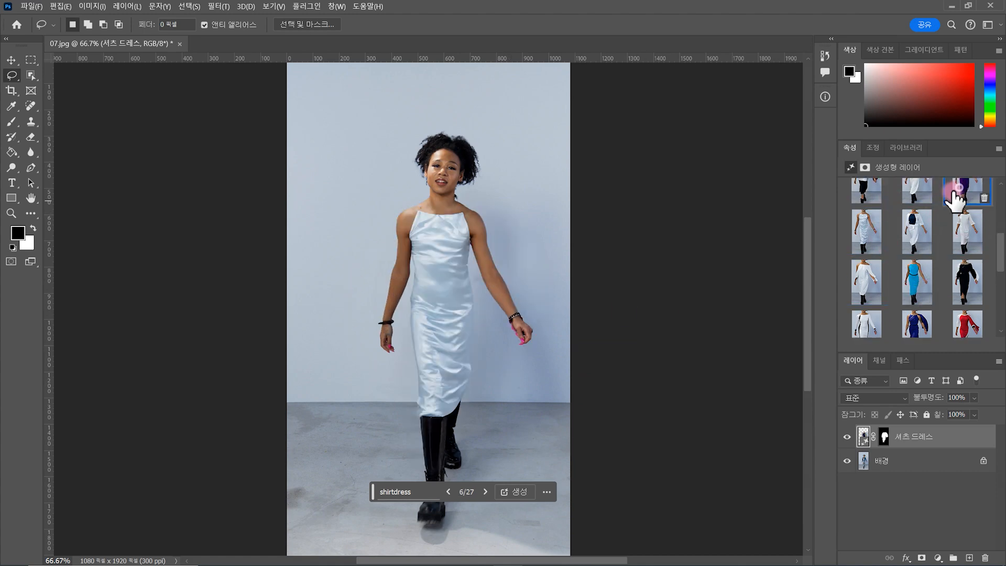
pyautogui.click(904, 193)
pyautogui.click(868, 192)
pyautogui.scroll(1, 866, 202)
pyautogui.click(865, 309)
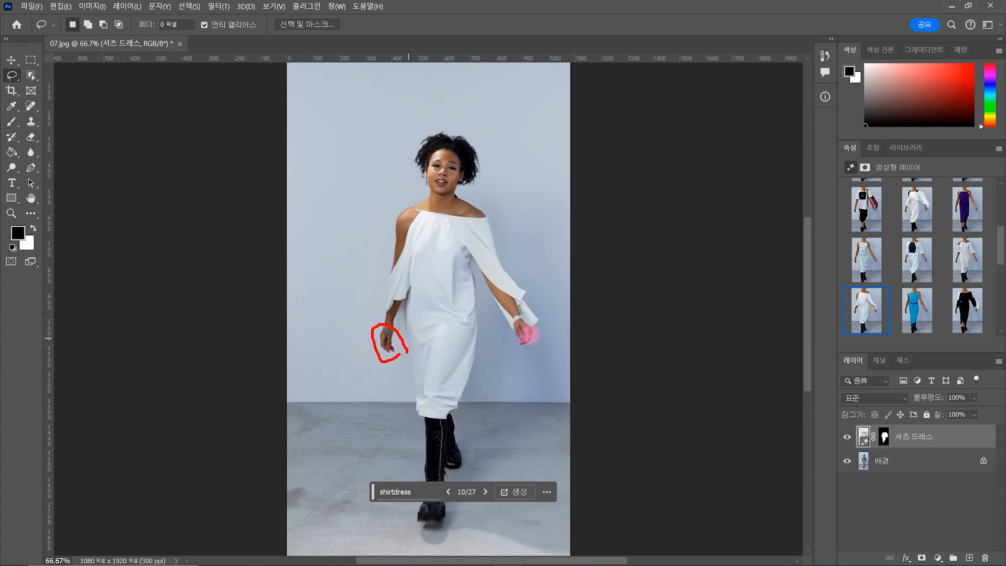
# Hide and reshow the 셔츠 드레스 layer repeatedly to compare the hand and arm positions with the original photo
pyautogui.click(847, 437)
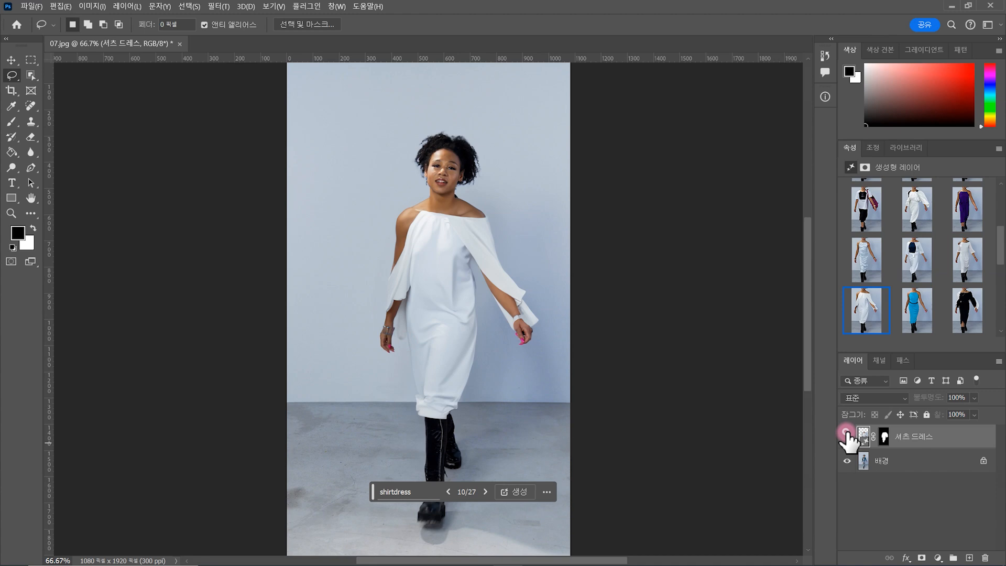
pyautogui.moveTo(563, 344); pyautogui.dragTo(538, 335)
pyautogui.moveTo(495, 269); pyautogui.dragTo(518, 304)
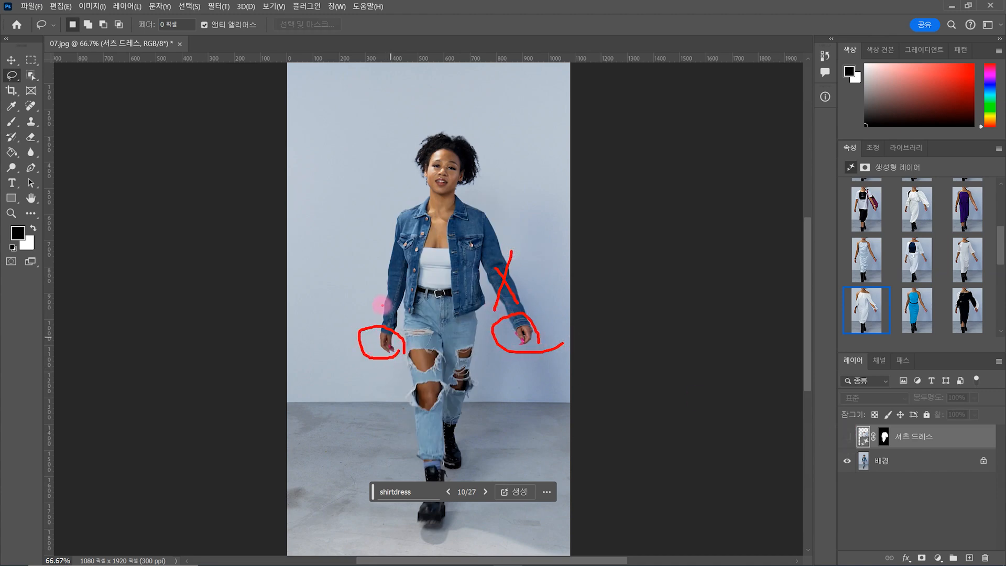
pyautogui.click(847, 437)
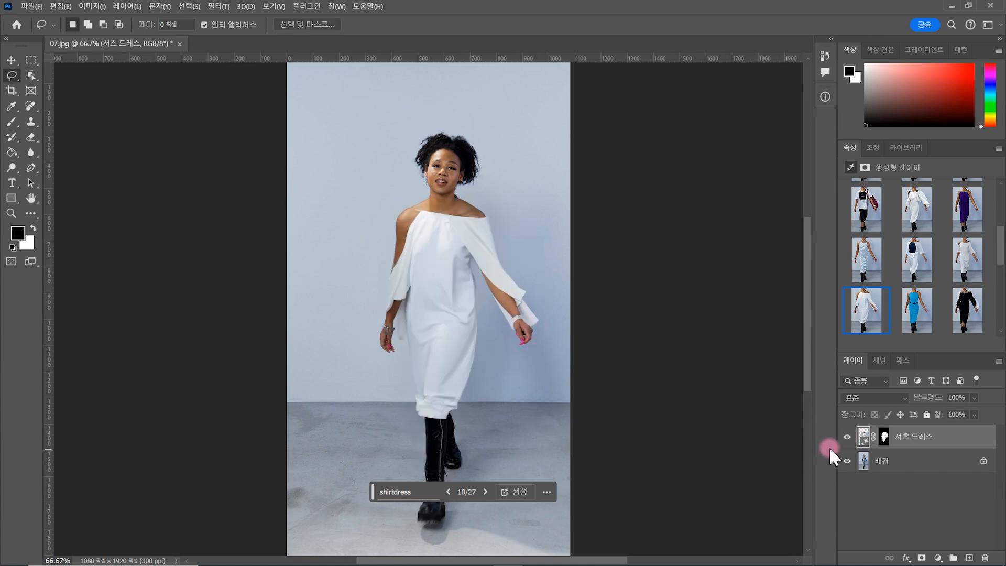
pyautogui.click(847, 437)
pyautogui.click(848, 437)
pyautogui.click(848, 437)
pyautogui.click(848, 437)
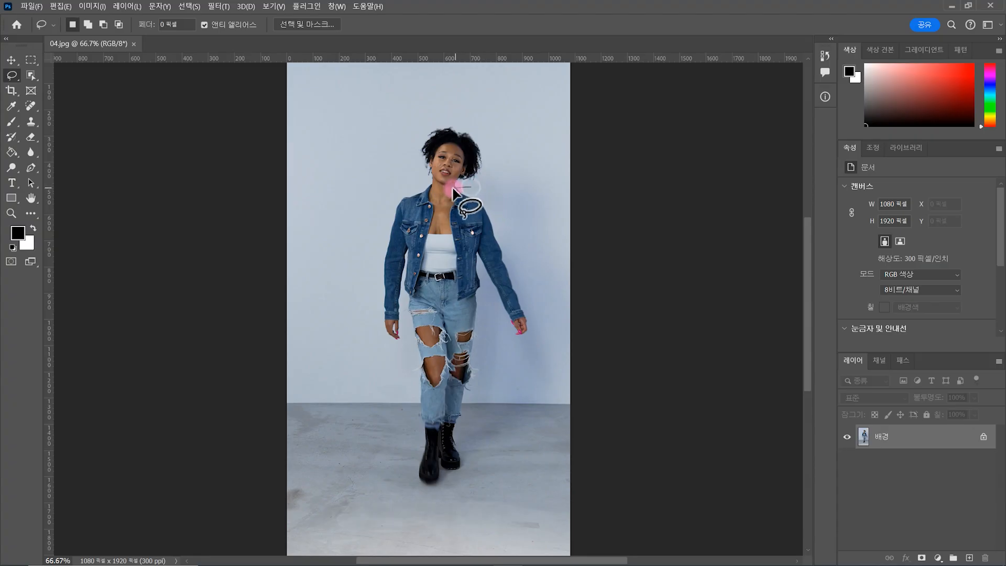
# In 04.jpg, lasso the upper body from neck to waist, subtract both hands, and extend the selection slightly below the waist
pyautogui.moveTo(472, 187)
pyautogui.mouseDown()
pyautogui.moveTo(417, 187)
pyautogui.moveTo(388, 213)
pyautogui.moveTo(378, 258)
pyautogui.mouseUp()
pyautogui.moveTo(394, 348)
pyautogui.mouseDown()
pyautogui.moveTo(413, 301)
pyautogui.moveTo(474, 298)
pyautogui.mouseUp()
pyautogui.moveTo(482, 190); pyautogui.dragTo(452, 187)
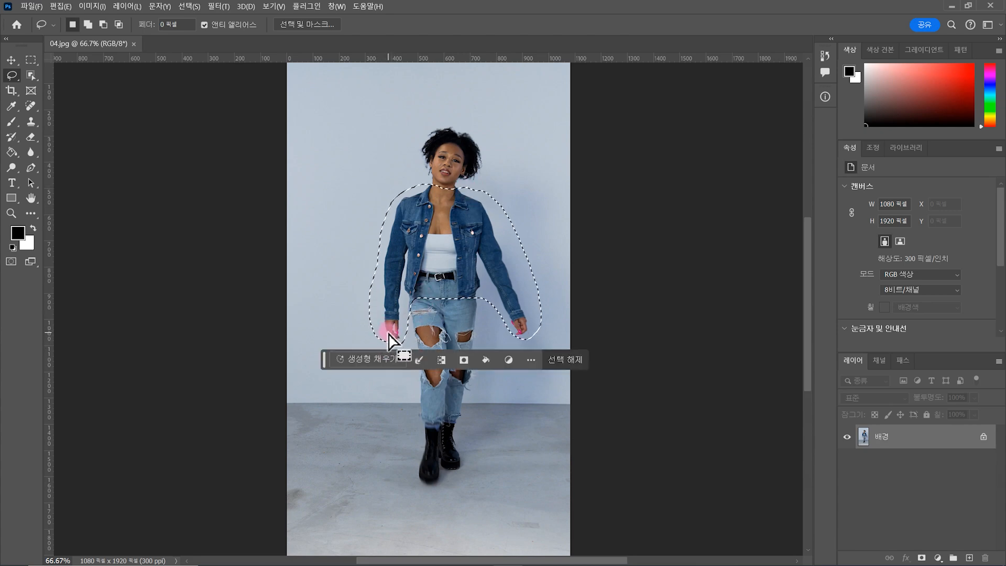
pyautogui.moveTo(391, 343)
pyautogui.mouseDown()
pyautogui.moveTo(388, 317)
pyautogui.moveTo(408, 333)
pyautogui.moveTo(399, 351)
pyautogui.moveTo(375, 340)
pyautogui.mouseUp()
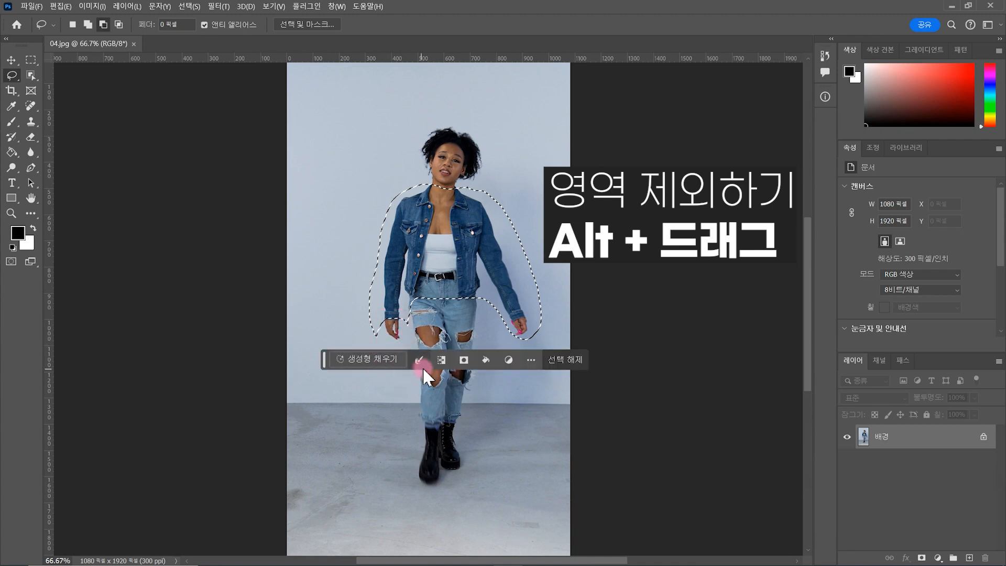
pyautogui.moveTo(509, 338)
pyautogui.mouseDown()
pyautogui.moveTo(516, 318)
pyautogui.moveTo(539, 324)
pyautogui.moveTo(515, 351)
pyautogui.moveTo(521, 341)
pyautogui.moveTo(511, 338)
pyautogui.mouseUp()
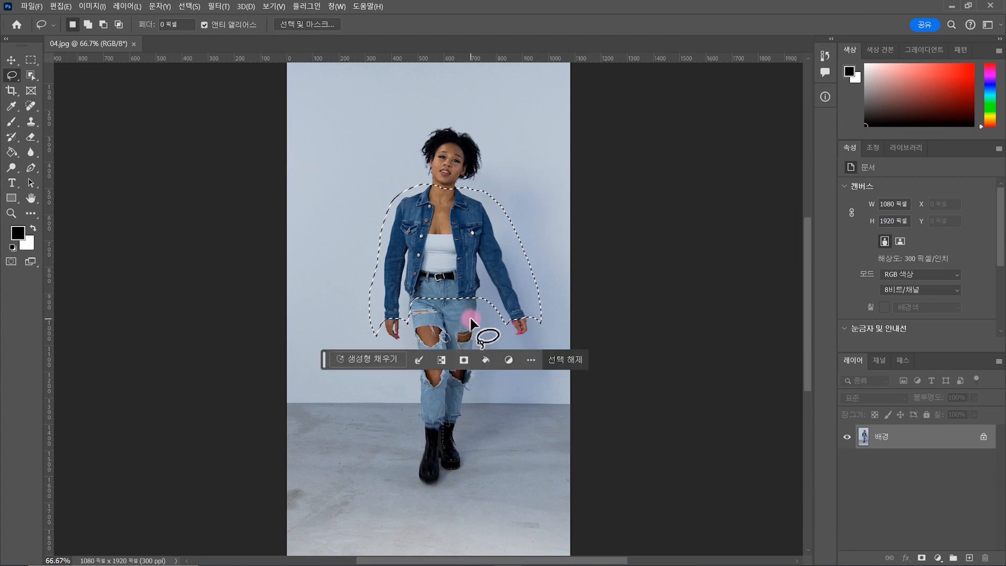
pyautogui.moveTo(467, 305)
pyautogui.mouseDown()
pyautogui.moveTo(410, 300)
pyautogui.moveTo(439, 286)
pyautogui.moveTo(475, 302)
pyautogui.mouseUp()
# Generate a fill for the selected upper body from the prompt 노란색 자켓
pyautogui.click(380, 359)
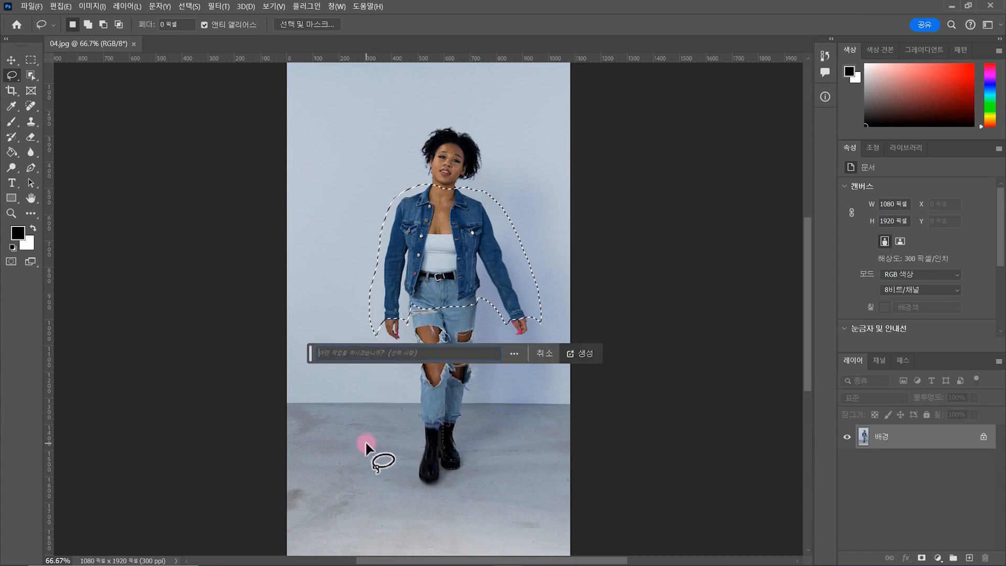
pyautogui.write('노란색 자켓')
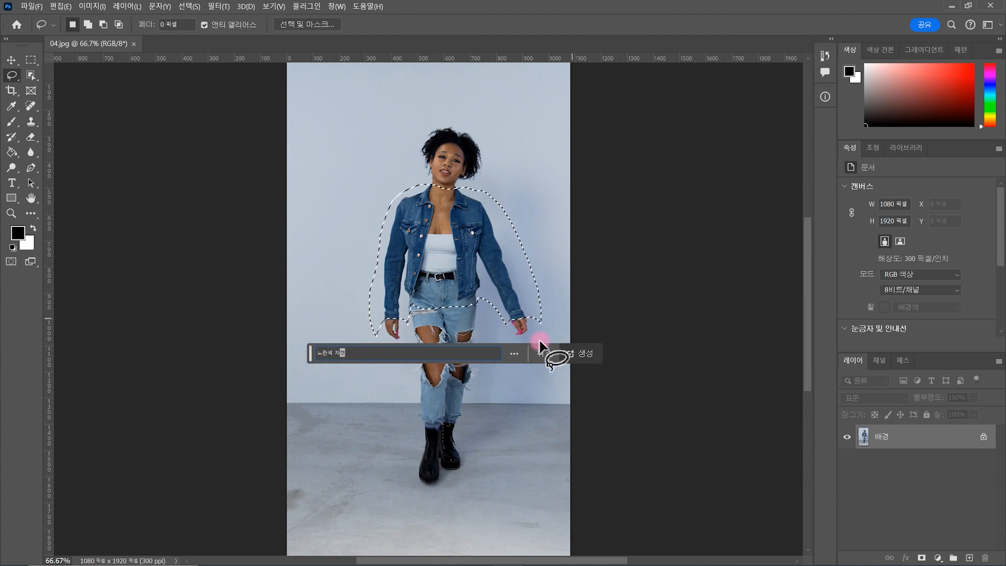
pyautogui.click(595, 352)
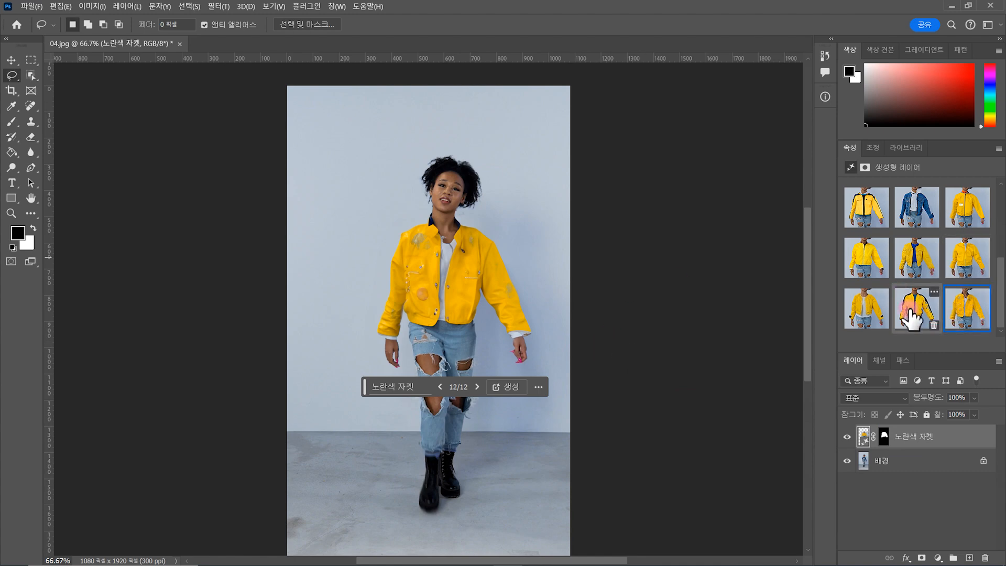
# Preview the yellow jacket variations and choose the collarless jacket with black cuff patches over a white top
pyautogui.click(912, 315)
pyautogui.click(860, 315)
pyautogui.click(967, 268)
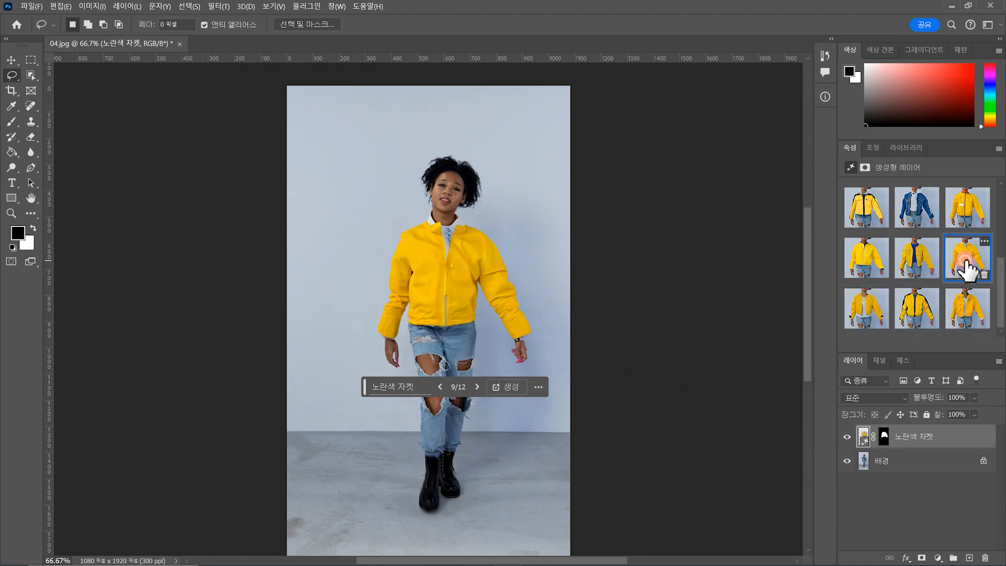
pyautogui.click(930, 260)
pyautogui.click(876, 262)
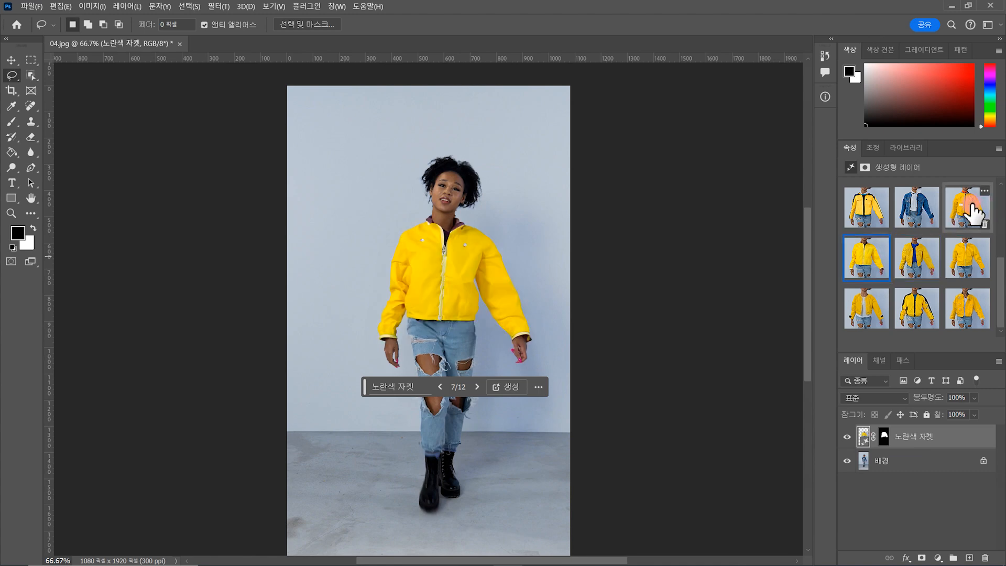
pyautogui.click(973, 212)
pyautogui.click(861, 207)
pyautogui.scroll(2, 922, 262)
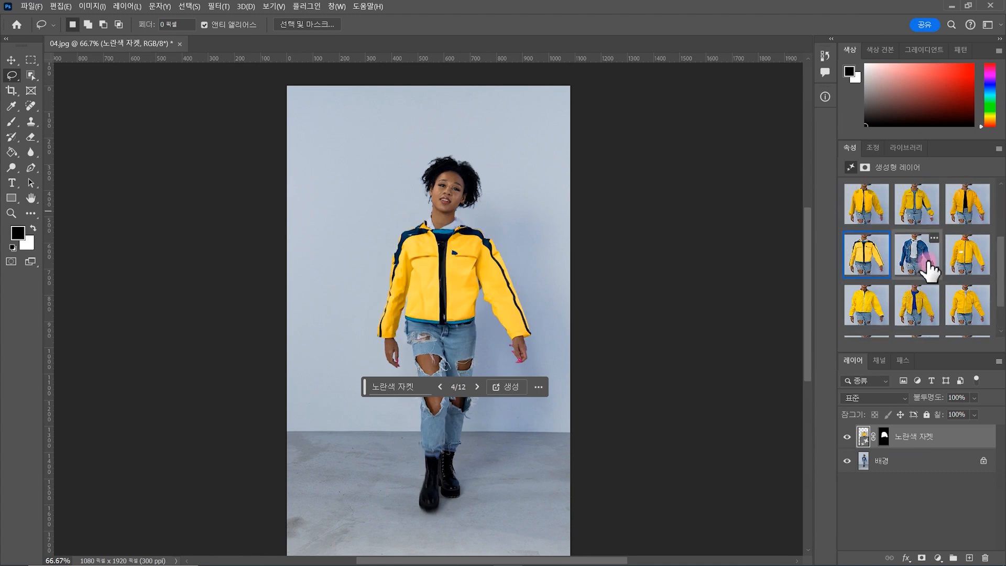
pyautogui.scroll(2, 943, 257)
pyautogui.click(962, 233)
pyautogui.click(891, 226)
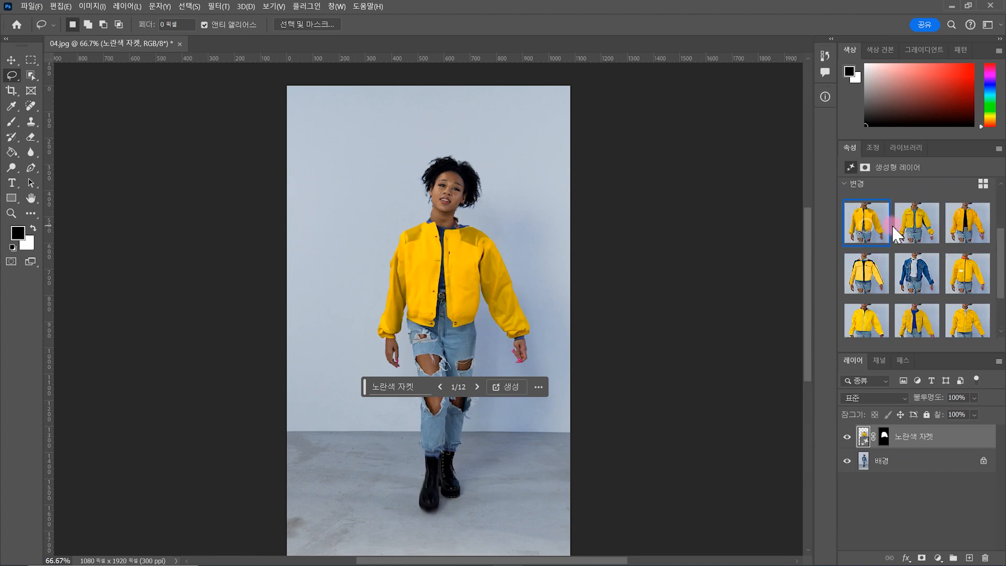
pyautogui.click(918, 228)
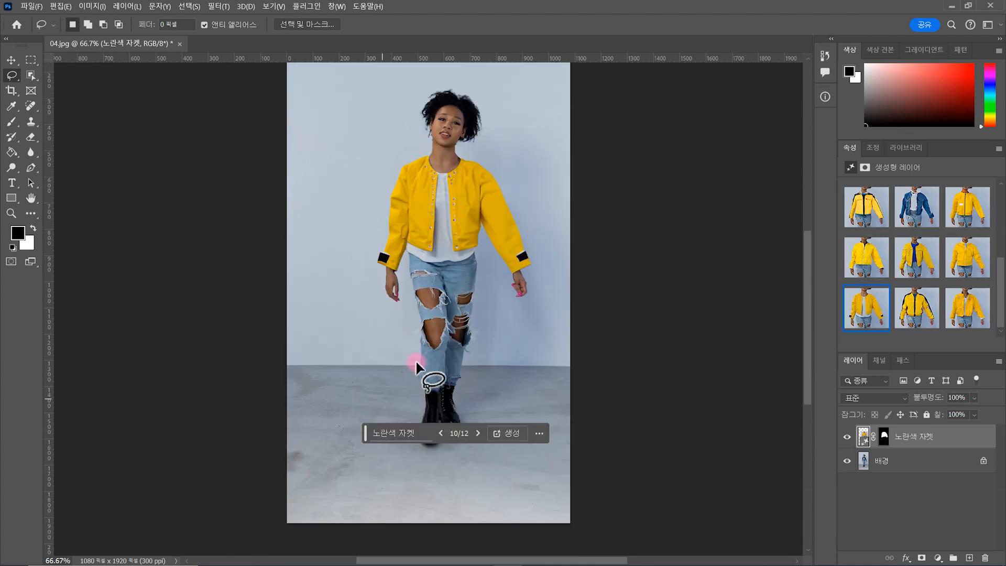
# Lasso the jeans from the waist to the ankles and generate a fill from the prompt 가죽 치마
pyautogui.click(407, 257)
pyautogui.moveTo(421, 397)
pyautogui.mouseDown()
pyautogui.moveTo(461, 392)
pyautogui.moveTo(480, 371)
pyautogui.moveTo(486, 267)
pyautogui.mouseUp()
pyautogui.moveTo(456, 251); pyautogui.dragTo(457, 248)
pyautogui.click(373, 477)
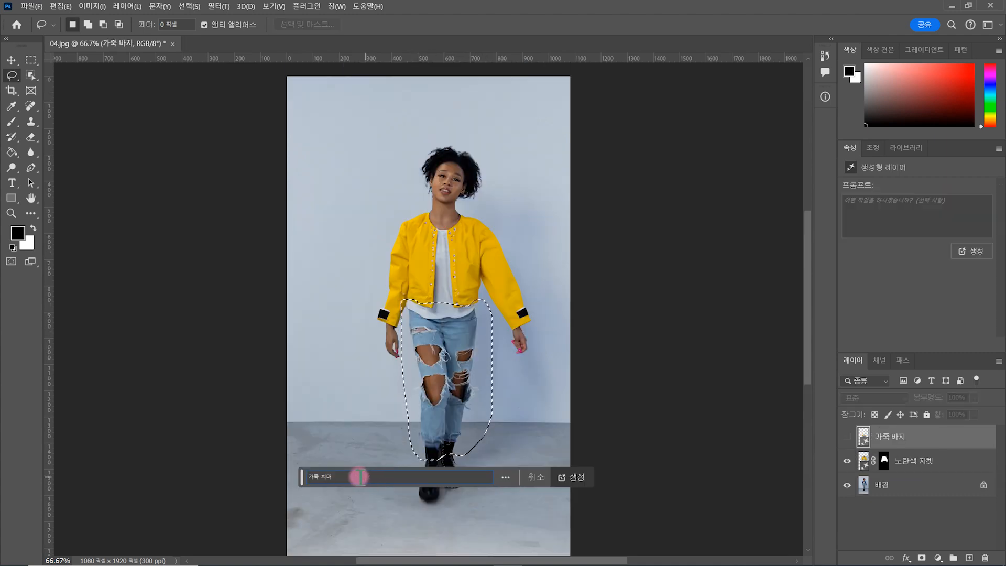
pyautogui.click(567, 472)
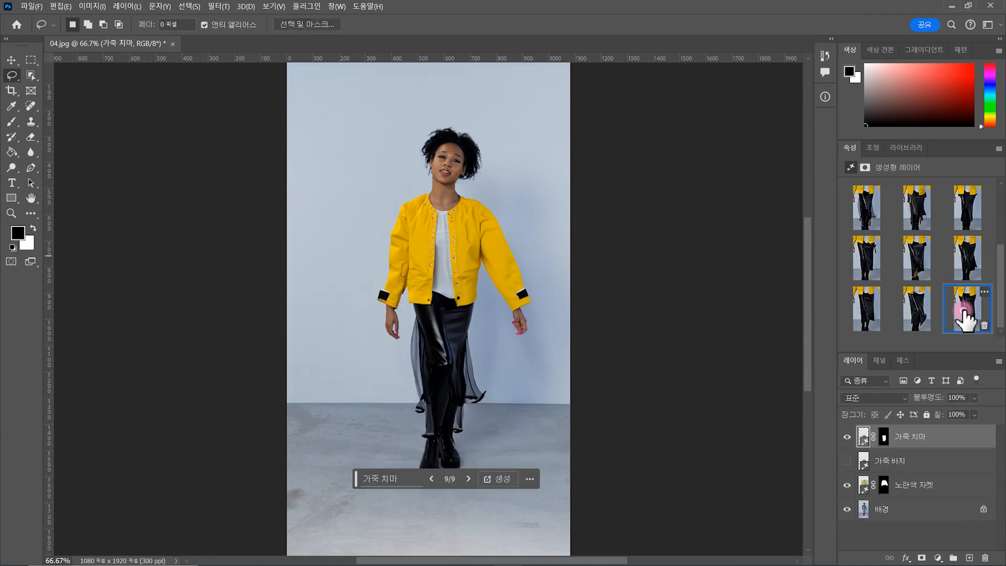
# Preview the leather skirt variations and choose the eighth one, with the flared hem
pyautogui.click(961, 315)
pyautogui.click(902, 314)
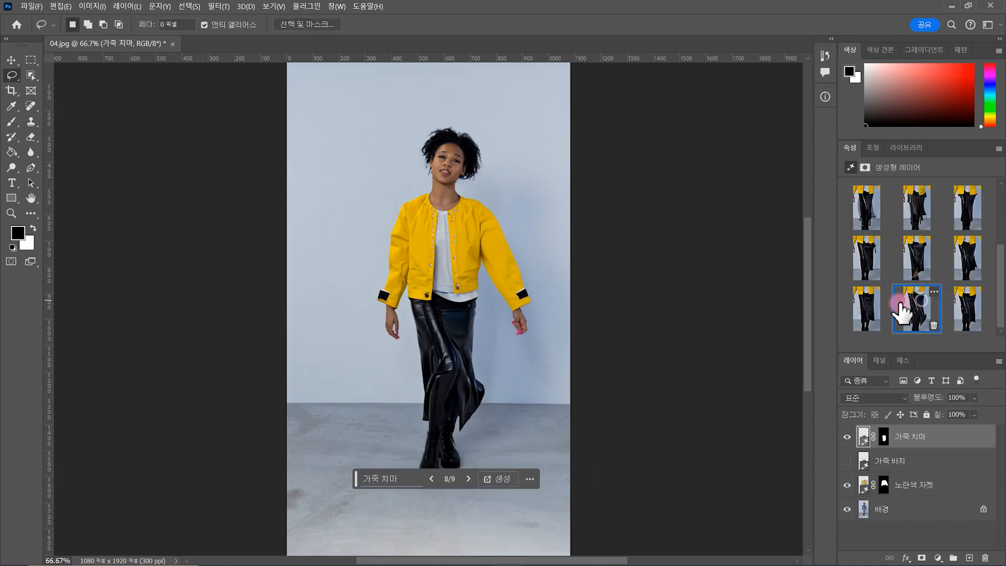
pyautogui.click(870, 304)
pyautogui.click(870, 259)
pyautogui.click(962, 262)
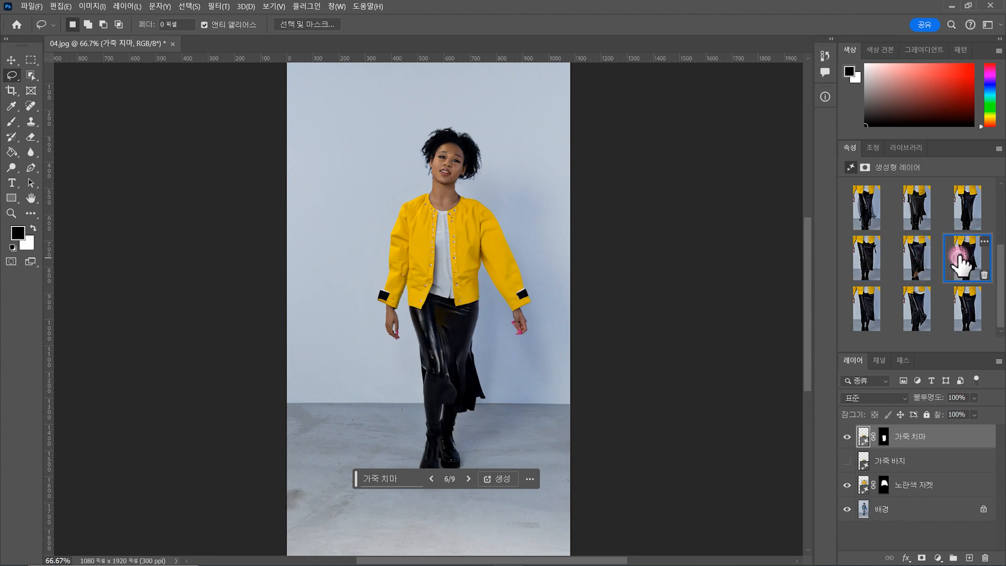
pyautogui.click(955, 209)
pyautogui.click(922, 216)
pyautogui.click(881, 214)
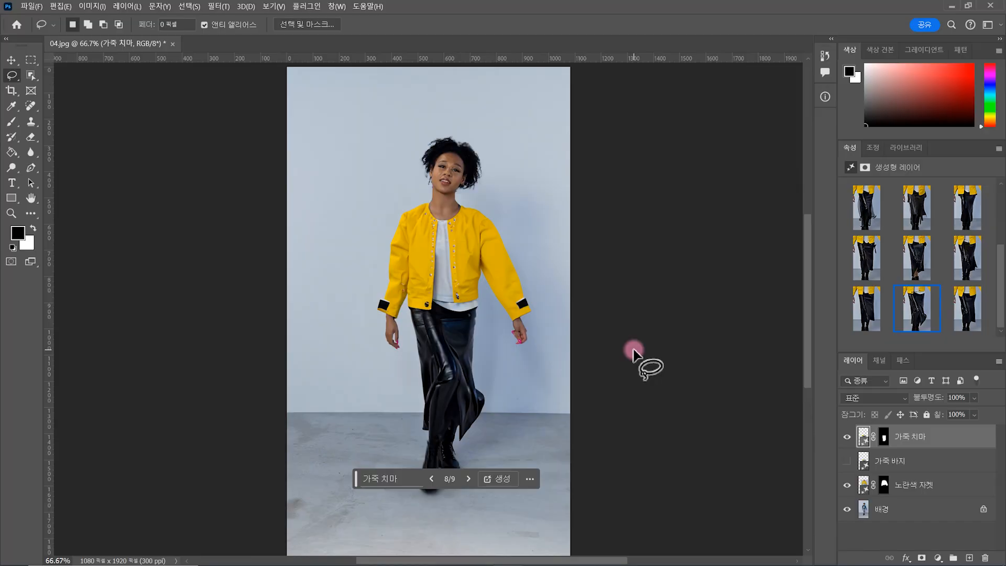
# Lasso the area over the top of the hair, generate a 모자 fill, and choose the plain light-grey wide-brimmed hat
pyautogui.scroll(7, 632, 347)
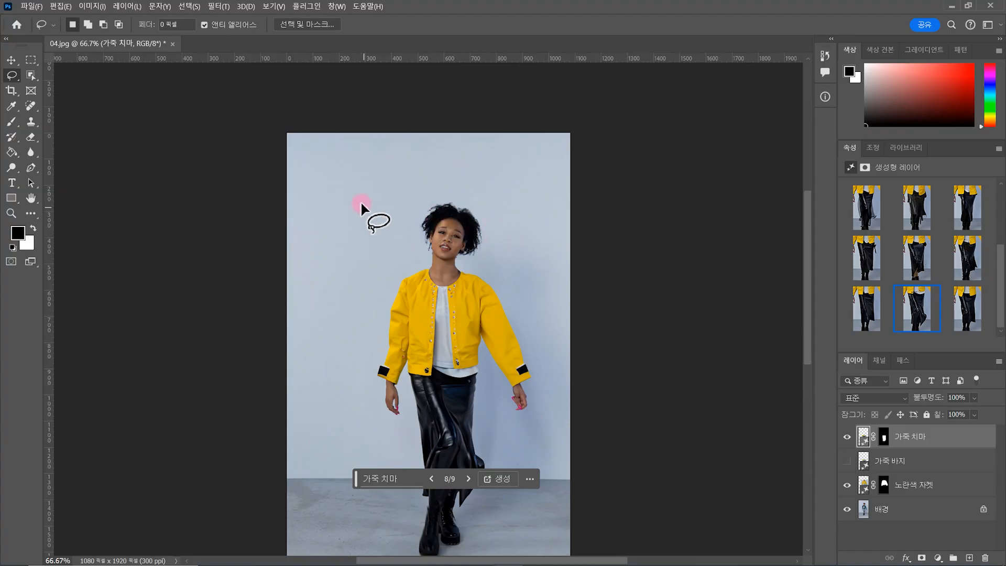
pyautogui.moveTo(428, 186); pyautogui.dragTo(425, 186)
pyautogui.moveTo(429, 226)
pyautogui.mouseDown()
pyautogui.moveTo(451, 214)
pyautogui.moveTo(481, 237)
pyautogui.moveTo(499, 227)
pyautogui.mouseUp()
pyautogui.moveTo(455, 195); pyautogui.dragTo(456, 191)
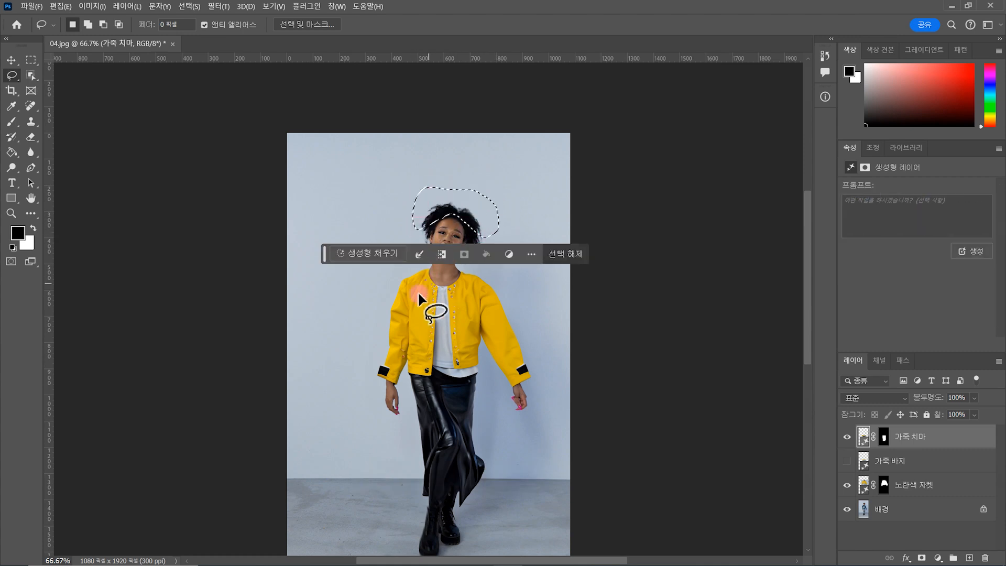
pyautogui.click(365, 255)
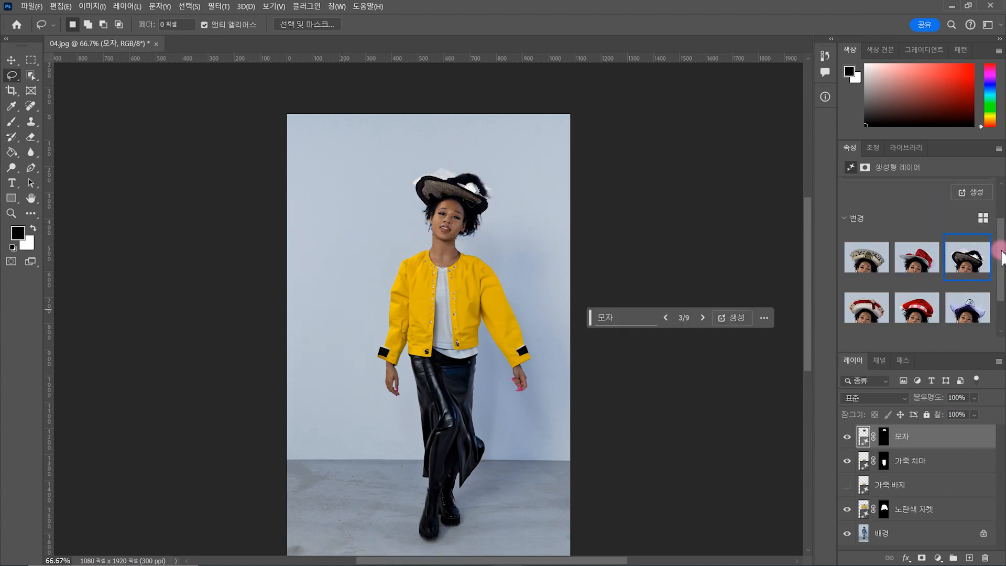
pyautogui.moveTo(998, 252); pyautogui.dragTo(998, 288)
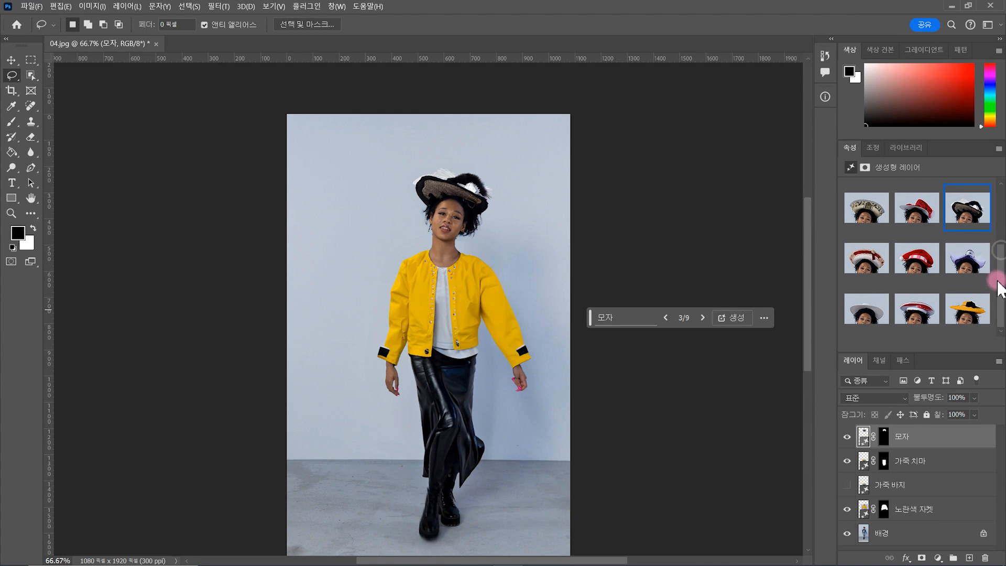
pyautogui.click(867, 309)
# Add 선글라스 over the eyes and a 목걸이 around the neck with Generative Fill
pyautogui.moveTo(434, 206)
pyautogui.mouseDown()
pyautogui.moveTo(464, 219)
pyautogui.moveTo(432, 215)
pyautogui.mouseUp()
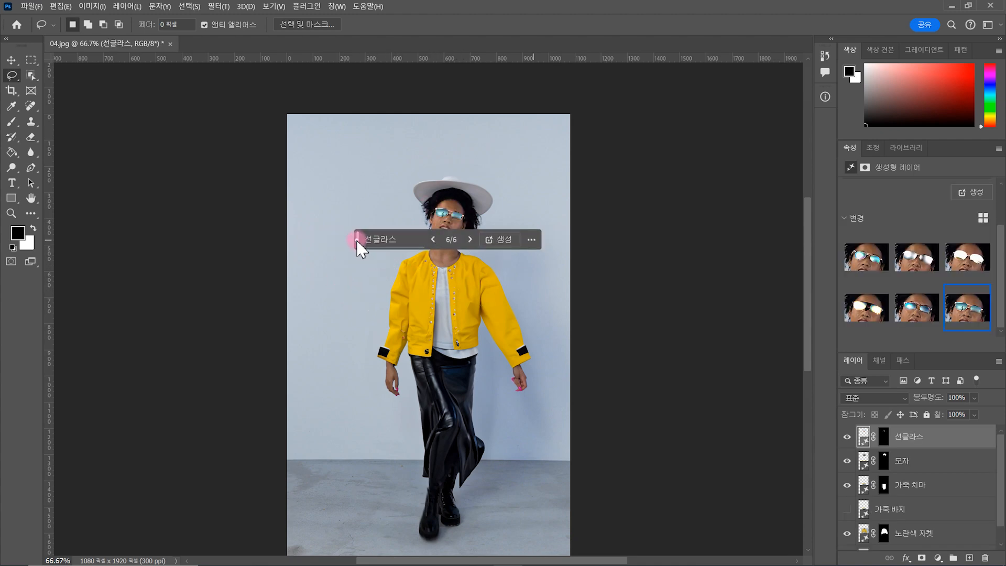
pyautogui.moveTo(423, 256); pyautogui.dragTo(422, 256)
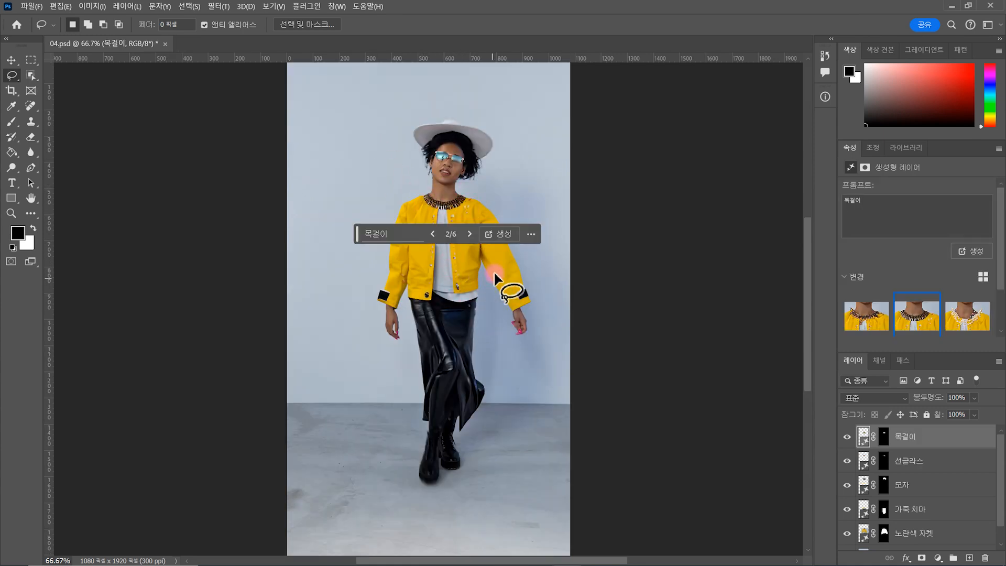
# Lasso the hip area beside the waist, generate a fill from the prompt 가방, and choose the eighth variation, a black flap bag
pyautogui.moveTo(490, 258)
pyautogui.mouseDown()
pyautogui.moveTo(444, 268)
pyautogui.moveTo(436, 301)
pyautogui.moveTo(461, 329)
pyautogui.moveTo(505, 311)
pyautogui.moveTo(511, 277)
pyautogui.moveTo(489, 259)
pyautogui.mouseUp()
pyautogui.click(369, 351)
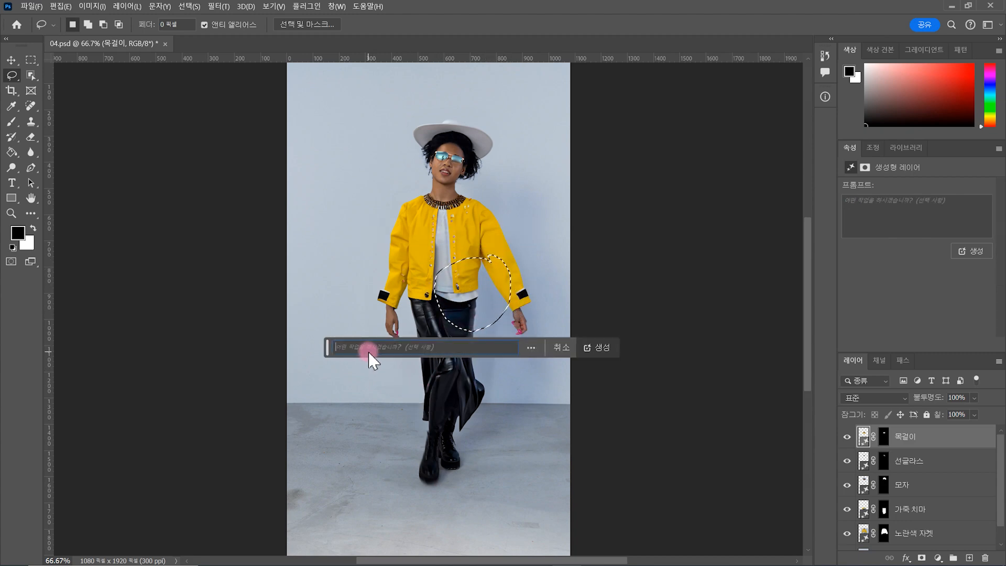
pyautogui.write('가방')
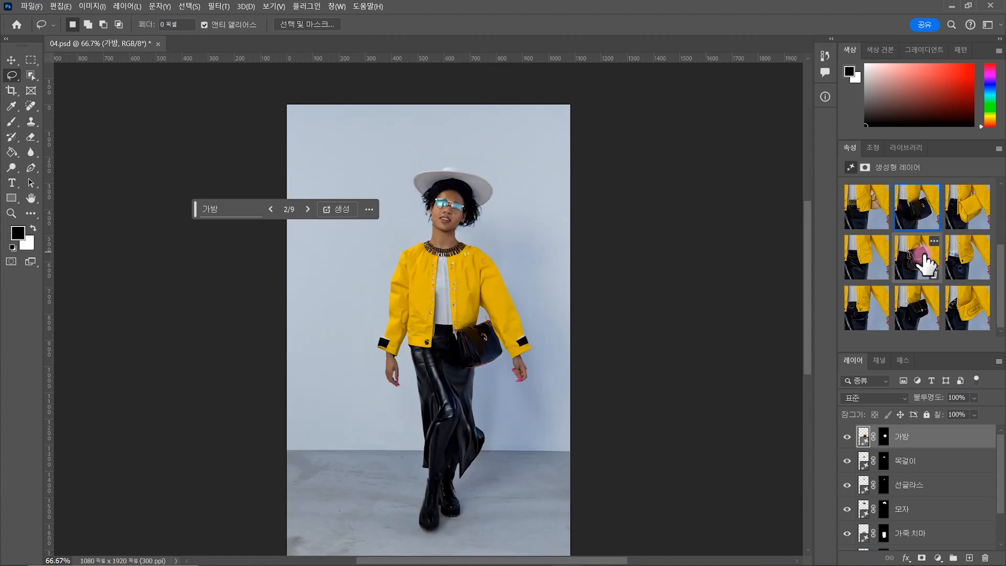
pyautogui.click(917, 257)
pyautogui.click(912, 314)
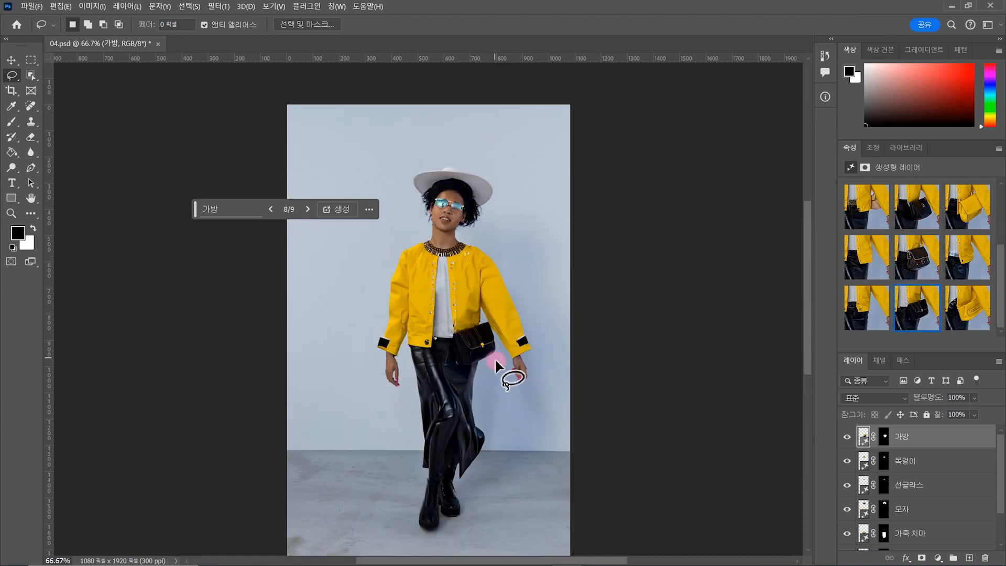
# Gather all the generated clothing and accessory layers into one group above the background
pyautogui.scroll(-3, 560, 325)
pyautogui.scroll(2, 565, 328)
pyautogui.hotkey('ctrl', 'g')
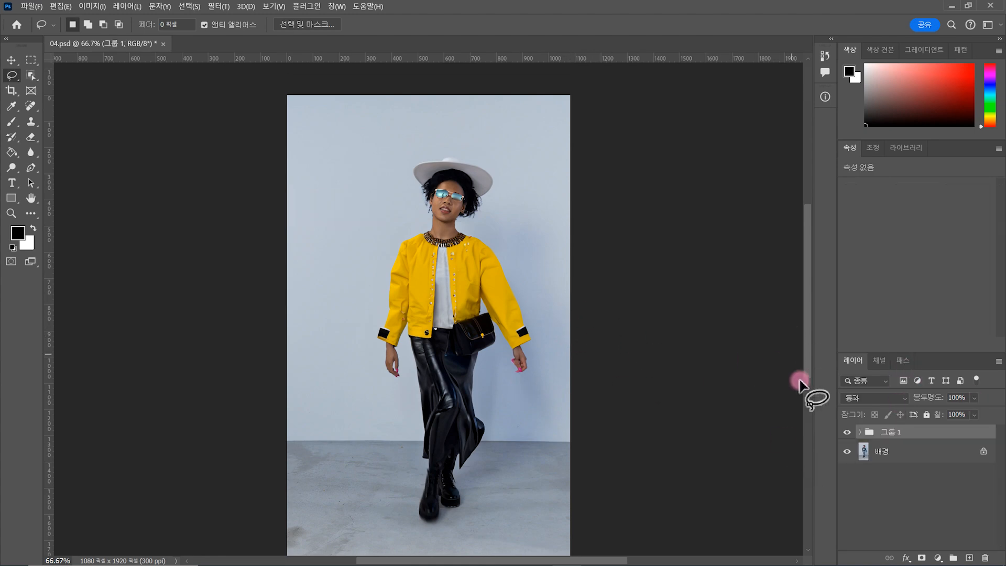
# Hide and show the outfit group repeatedly to compare the restyled look with the original denim outfit
pyautogui.click(847, 433)
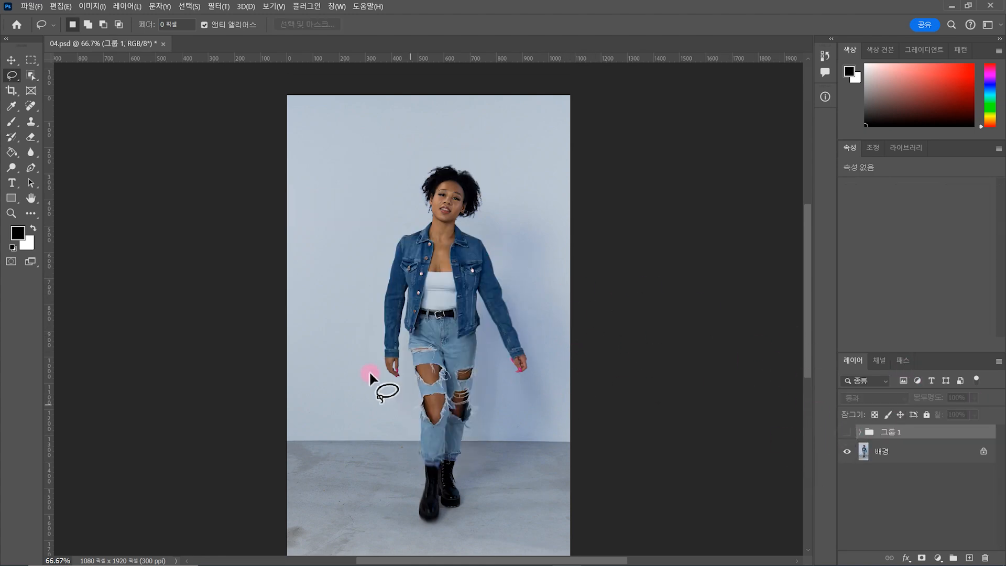
pyautogui.click(846, 433)
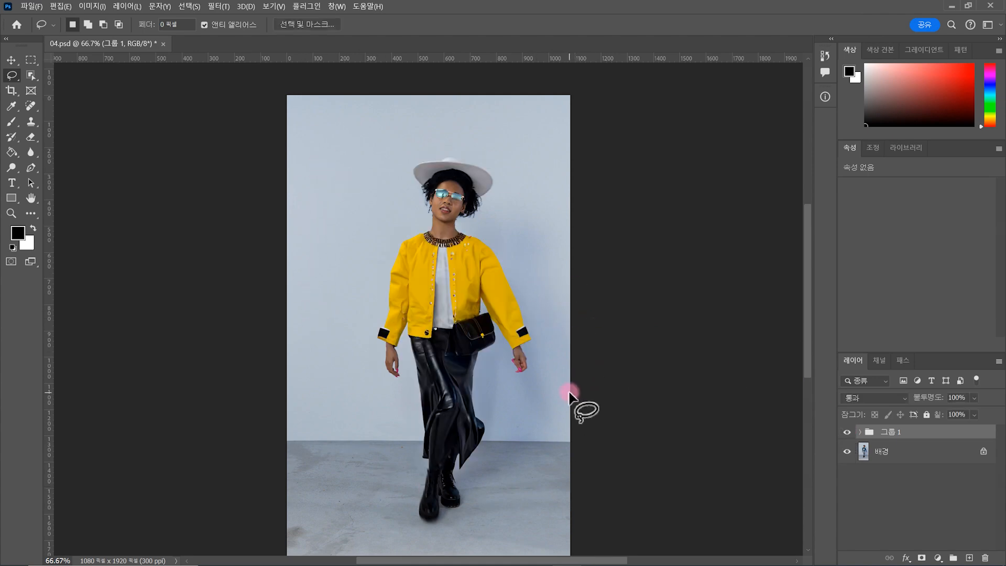
pyautogui.click(847, 433)
pyautogui.click(847, 434)
pyautogui.click(847, 434)
pyautogui.click(847, 434)
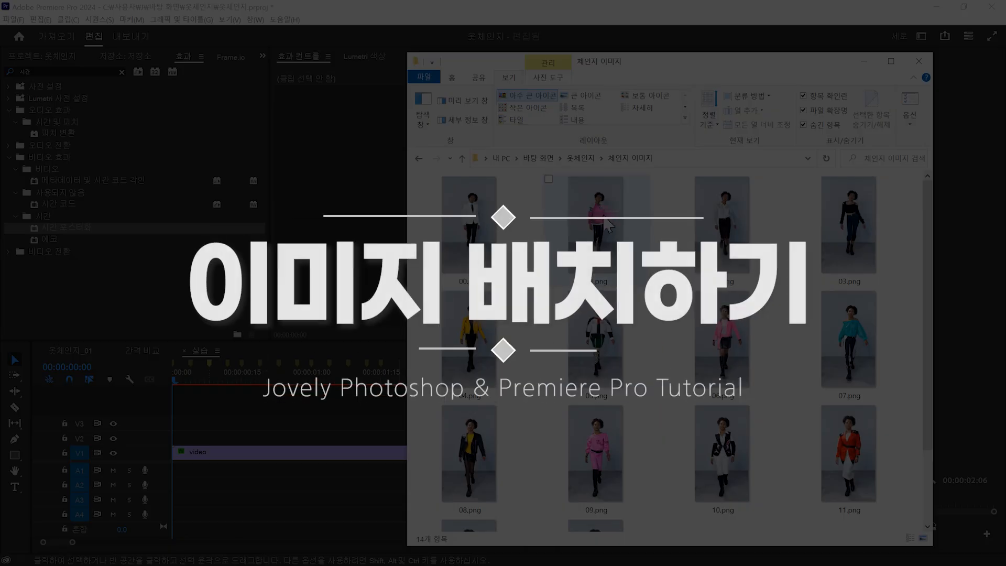
# Switch to Premiere Pro and place 00.png at the start of V2 above the walking clip, hiding and showing V2 to compare
pyautogui.moveTo(925, 220); pyautogui.dragTo(899, 171)
pyautogui.click(467, 226)
pyautogui.moveTo(467, 224); pyautogui.dragTo(176, 438)
pyautogui.click(114, 438)
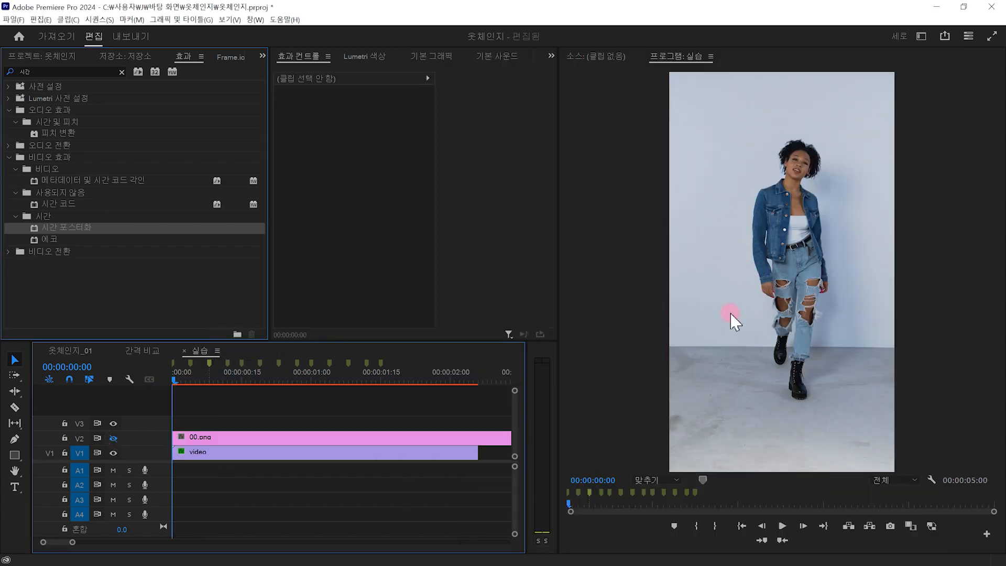
pyautogui.click(113, 438)
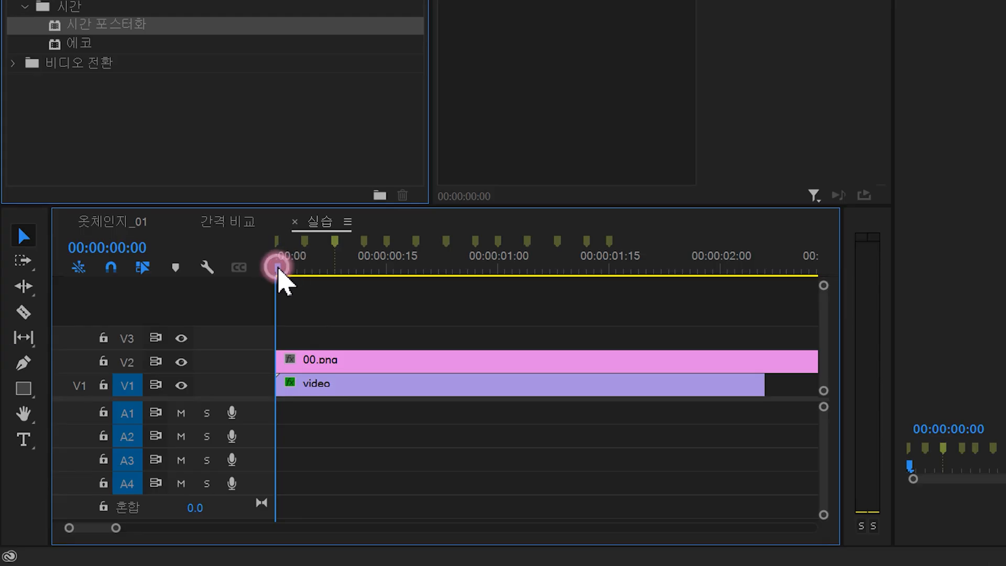
# Move the playhead to the second marker at 00:00:00:04, target track V2, and lock V1 to protect the original video
pyautogui.moveTo(278, 270); pyautogui.dragTo(306, 269)
pyautogui.moveTo(312, 349)
pyautogui.mouseDown()
pyautogui.moveTo(503, 338)
pyautogui.moveTo(480, 358)
pyautogui.mouseUp()
pyautogui.rightClick(351, 337)
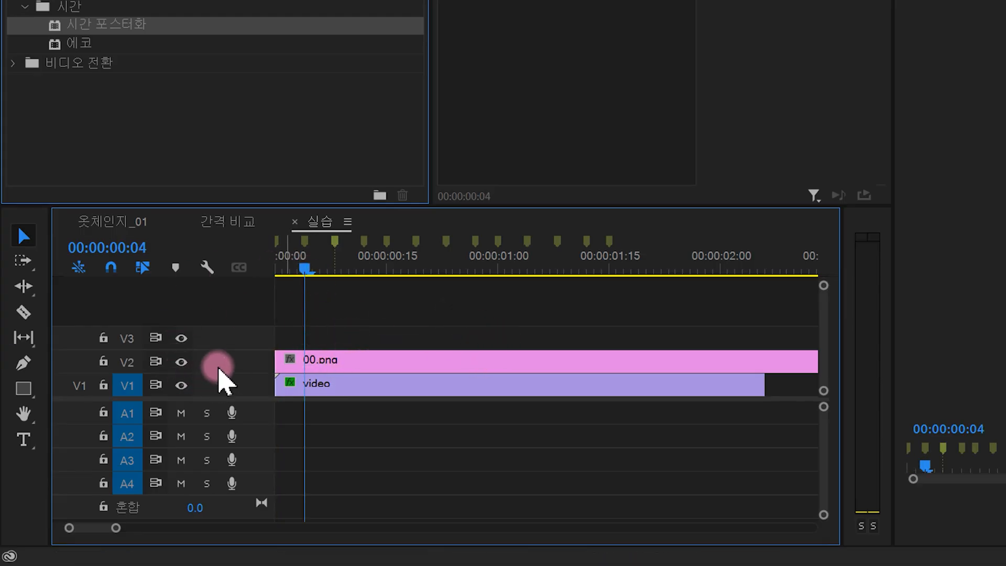
pyautogui.click(128, 362)
pyautogui.moveTo(150, 358)
pyautogui.mouseDown()
pyautogui.moveTo(130, 371)
pyautogui.moveTo(108, 355)
pyautogui.moveTo(146, 341)
pyautogui.moveTo(152, 361)
pyautogui.mouseUp()
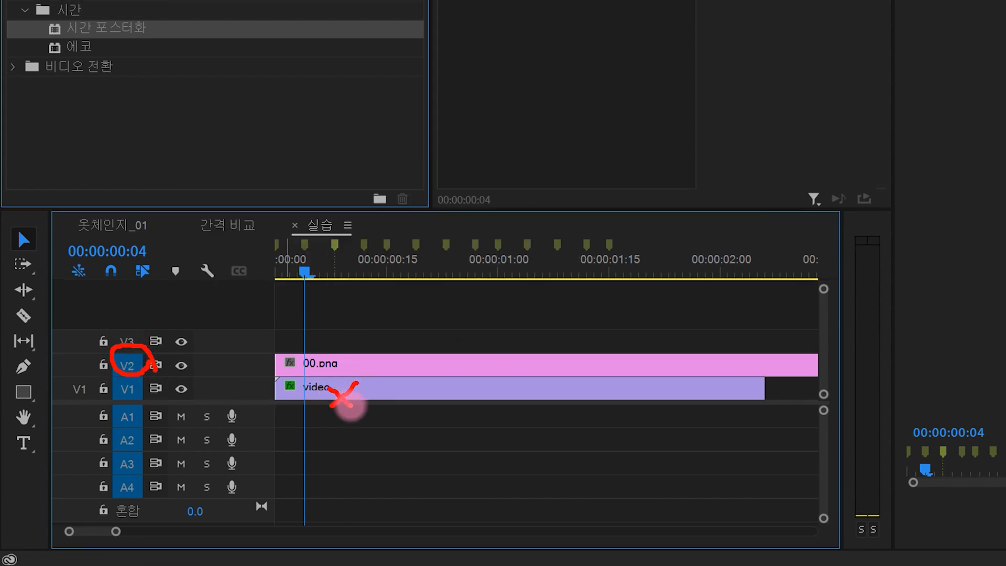
pyautogui.click(104, 389)
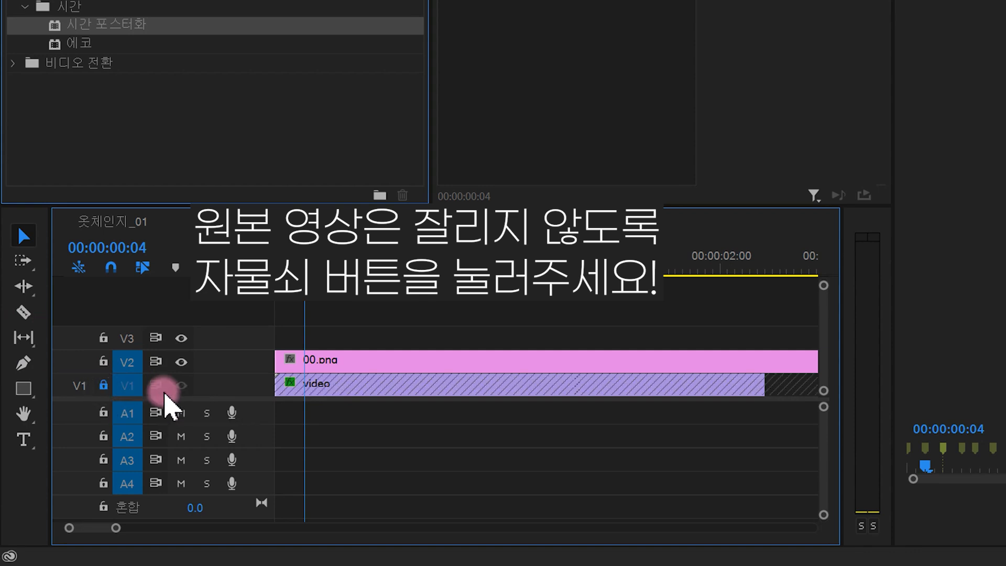
pyautogui.moveTo(258, 373); pyautogui.dragTo(210, 410)
pyautogui.moveTo(214, 378); pyautogui.dragTo(256, 407)
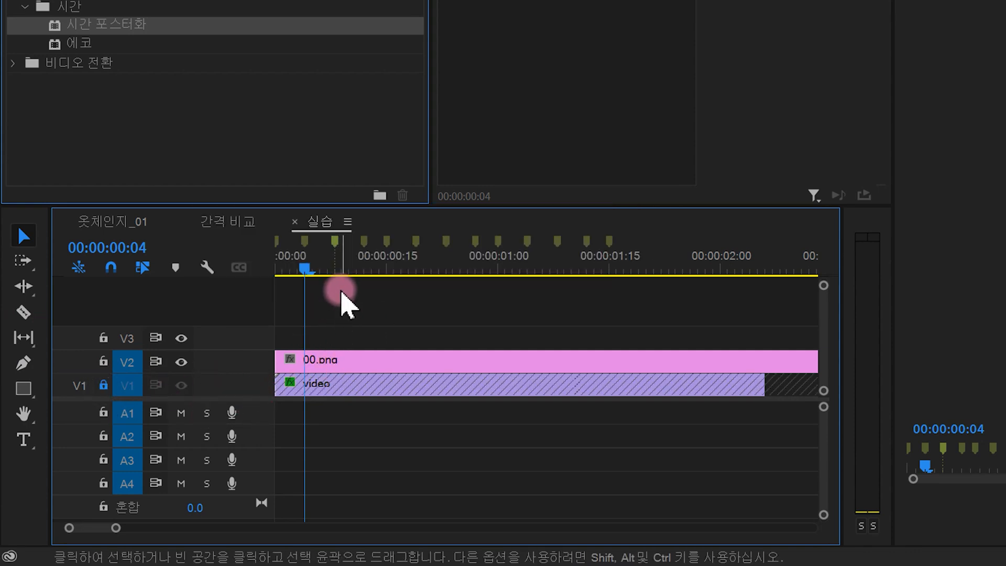
# Trim the 00.png clip on V2 so that everything after the playhead is removed
pyautogui.moveTo(333, 287)
pyautogui.mouseDown()
pyautogui.moveTo(340, 317)
pyautogui.moveTo(357, 292)
pyautogui.moveTo(370, 313)
pyautogui.moveTo(406, 270)
pyautogui.mouseUp()
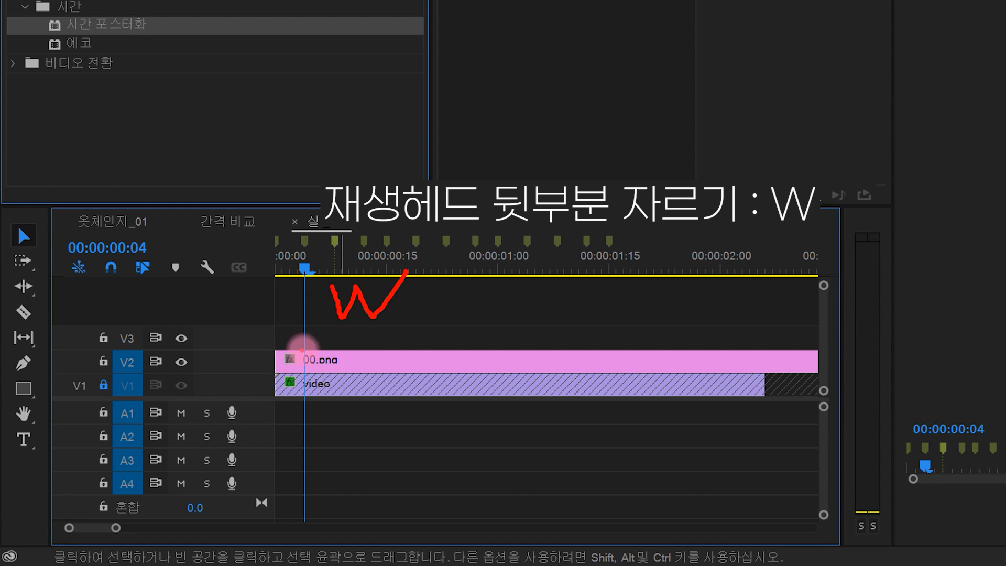
pyautogui.moveTo(318, 361)
pyautogui.mouseDown()
pyautogui.moveTo(296, 346)
pyautogui.moveTo(320, 351)
pyautogui.moveTo(314, 365)
pyautogui.moveTo(495, 344)
pyautogui.mouseUp()
pyautogui.moveTo(471, 333)
pyautogui.mouseDown()
pyautogui.moveTo(490, 340)
pyautogui.moveTo(426, 405)
pyautogui.mouseUp()
pyautogui.rightClick(339, 305)
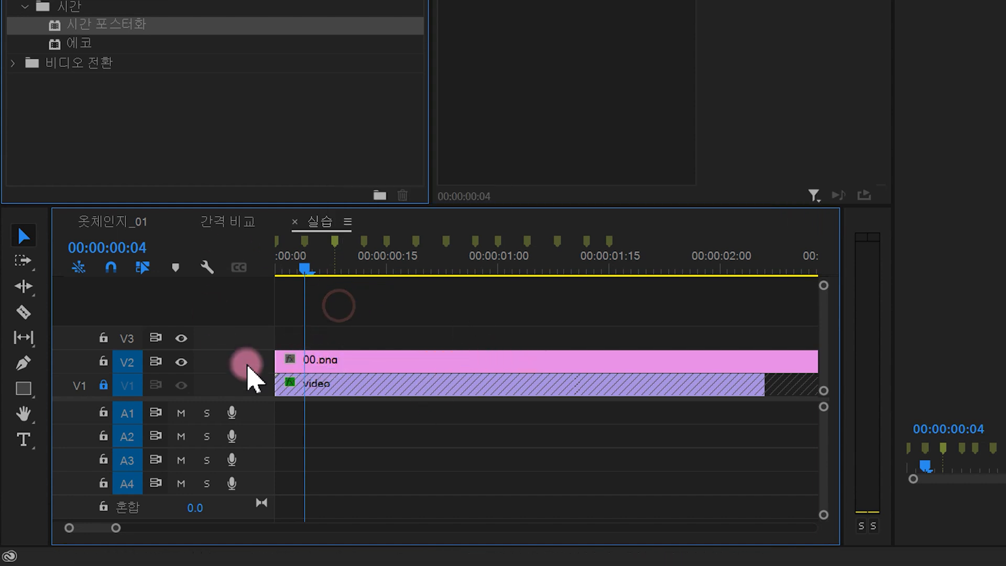
pyautogui.click(338, 364)
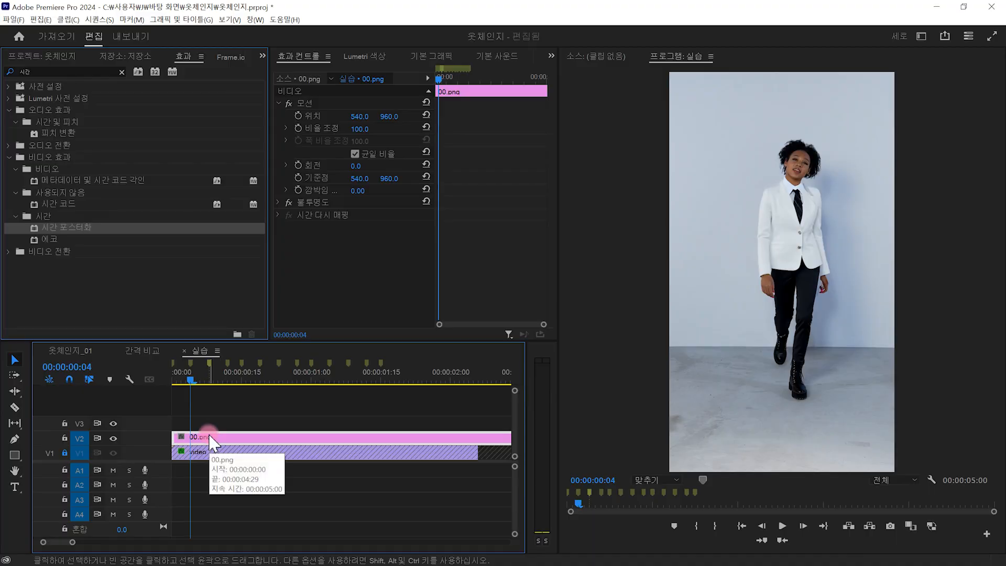
pyautogui.press('w')
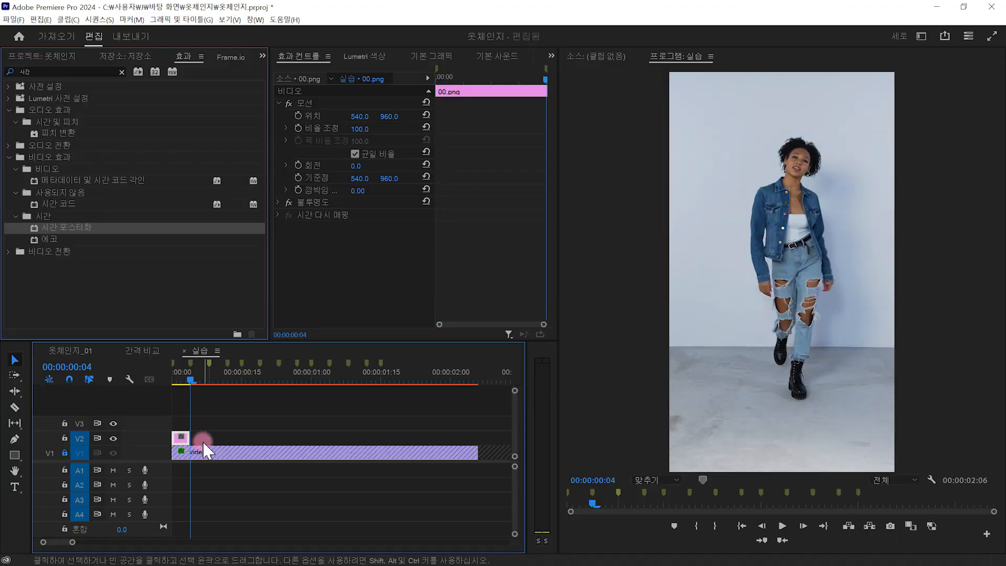
pyautogui.rightClick(201, 440)
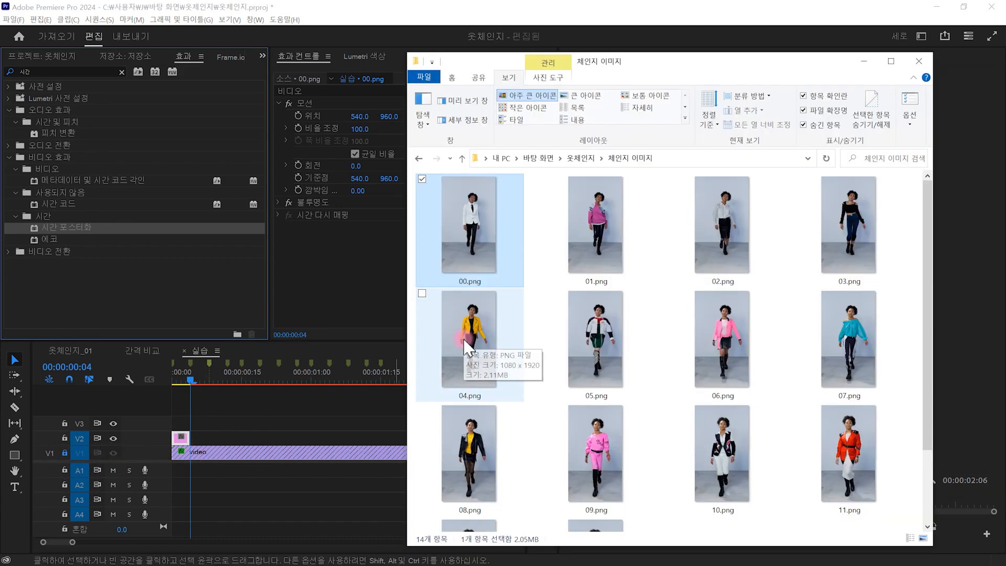
# Place 01.png right after 00.png on V2 and trim its end to the third marker
pyautogui.moveTo(598, 256); pyautogui.dragTo(195, 443)
pyautogui.moveTo(201, 379); pyautogui.dragTo(210, 379)
pyautogui.click(222, 441)
pyautogui.press('w')
# Place 02.png after 01.png on V2 and trim its end to the marker at 00:00:00:12
pyautogui.click(269, 558)
pyautogui.moveTo(723, 225); pyautogui.dragTo(214, 442)
pyautogui.click(228, 378)
pyautogui.click(240, 439)
pyautogui.press('w')
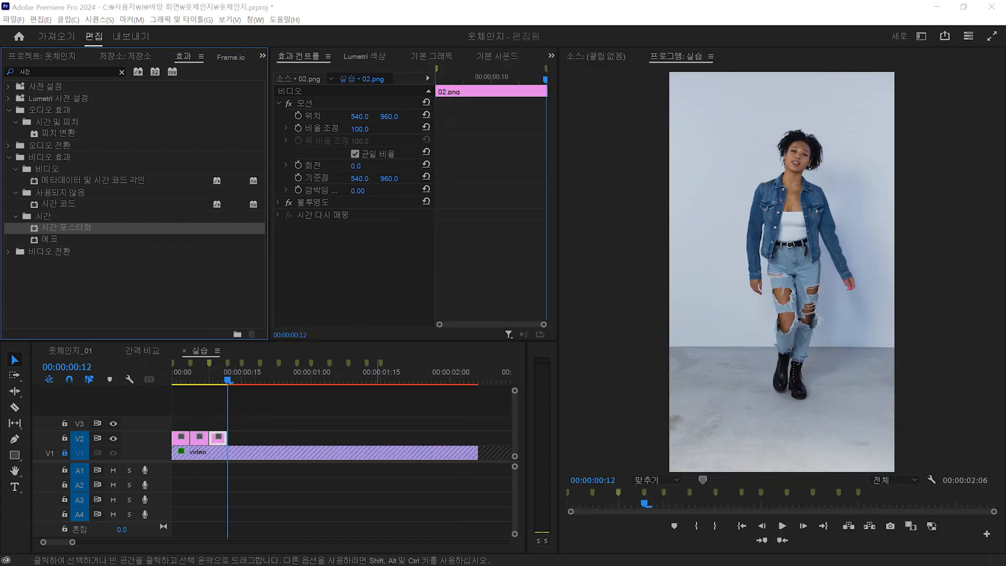
# Place 03.png and 04.png one after the other on V2, trimming the end of each to its next marker
pyautogui.moveTo(723, 226); pyautogui.dragTo(233, 441)
pyautogui.click(242, 377)
pyautogui.click(263, 437)
pyautogui.press('w')
pyautogui.moveTo(723, 225); pyautogui.dragTo(252, 444)
pyautogui.click(261, 379)
pyautogui.click(275, 439)
pyautogui.press('w')
# Place the remaining outfit images from 05.png onward in order on V2, trimming each to its next marker
pyautogui.moveTo(996, 340); pyautogui.dragTo(262, 444)
pyautogui.click(279, 379)
pyautogui.click(303, 442)
pyautogui.press('w')
pyautogui.moveTo(996, 340); pyautogui.dragTo(281, 443)
pyautogui.click(298, 379)
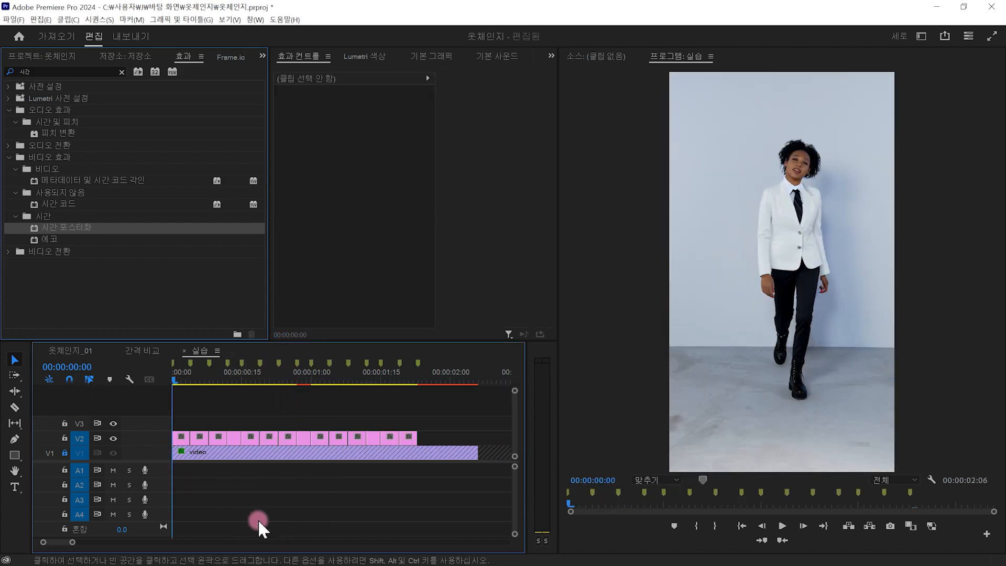
# Play the sequence from the start to review the outfit changes, and return the playhead to the beginning
pyautogui.press('space')
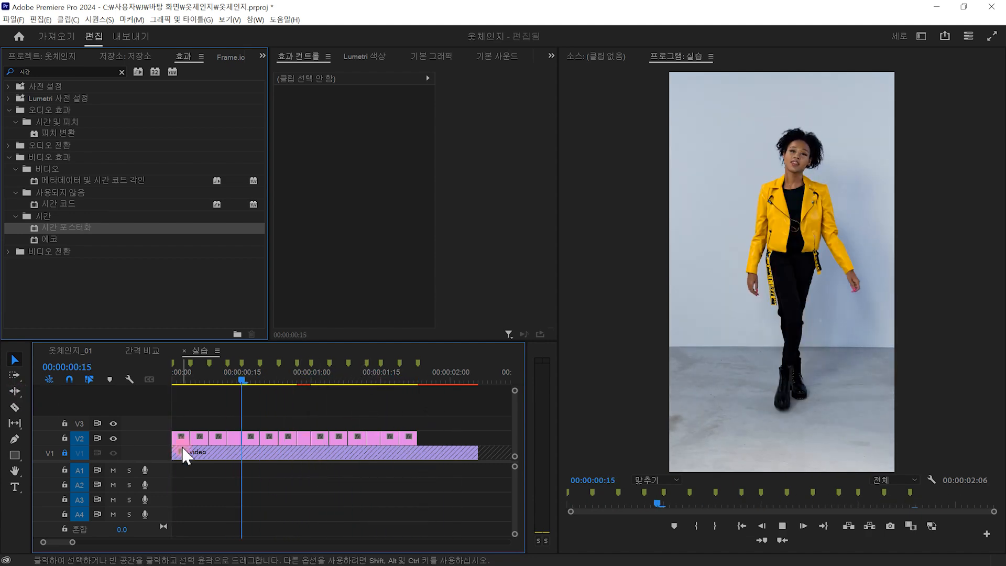
pyautogui.moveTo(309, 370); pyautogui.dragTo(89, 406)
pyautogui.click(415, 464)
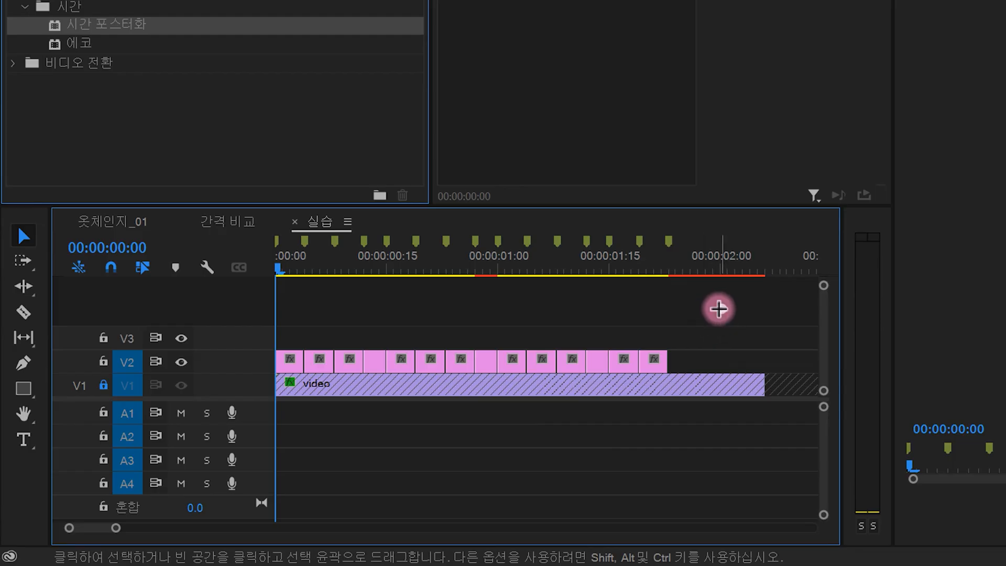
# Select all image clips on V2 and, in Speed/Duration, unlink speed from duration and enter a duration of 4 frames
pyautogui.moveTo(449, 404); pyautogui.dragTo(181, 440)
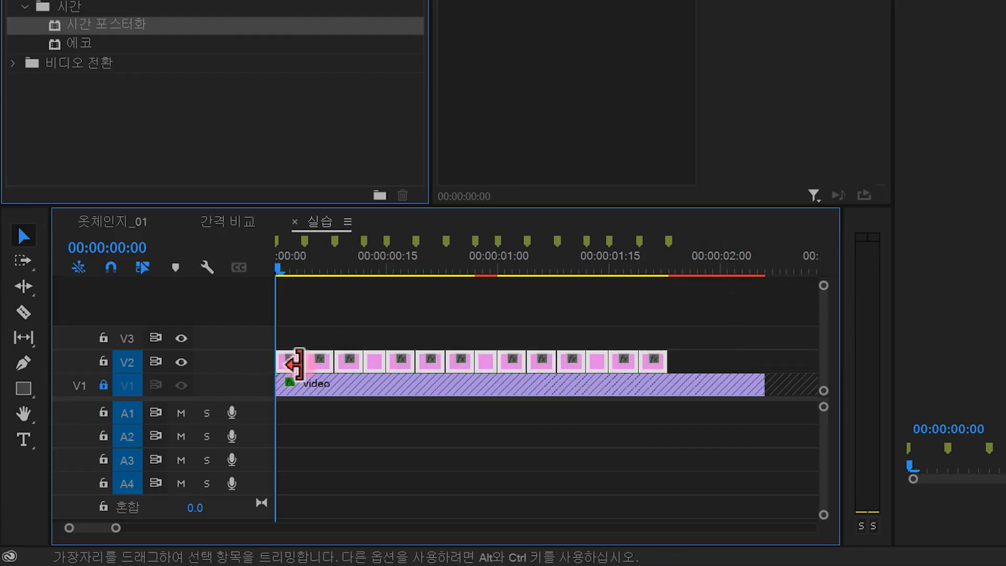
pyautogui.rightClick(384, 362)
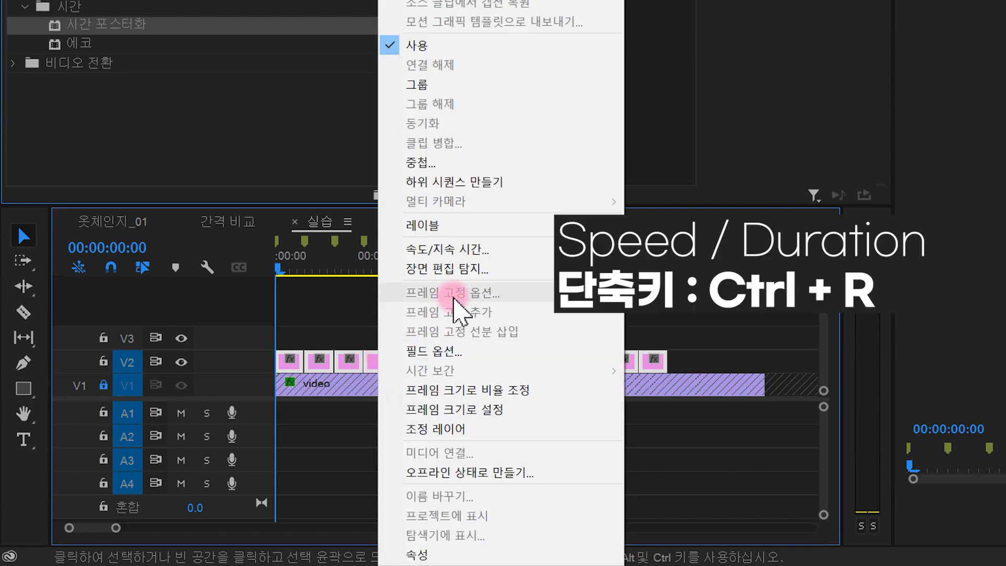
pyautogui.click(472, 256)
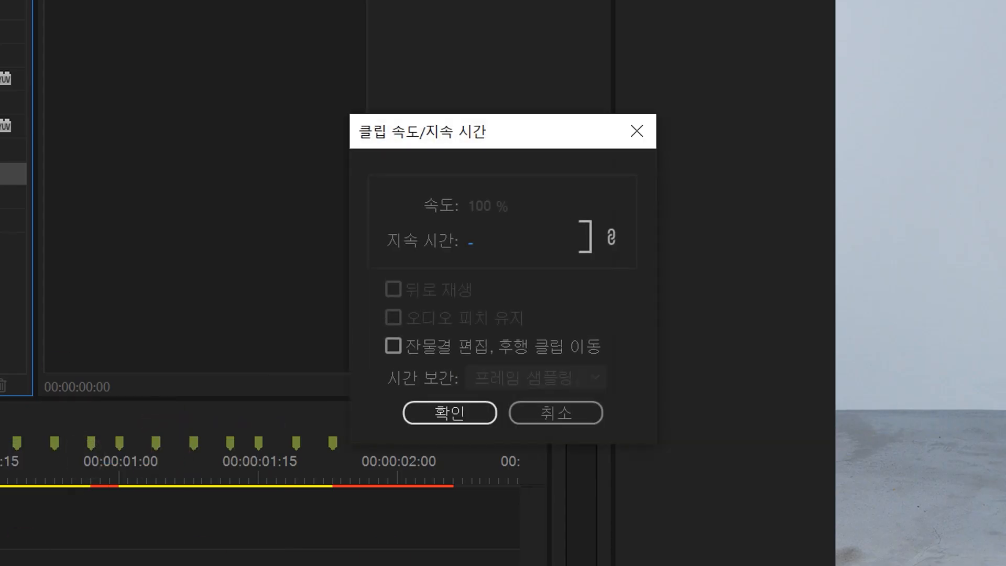
pyautogui.click(612, 237)
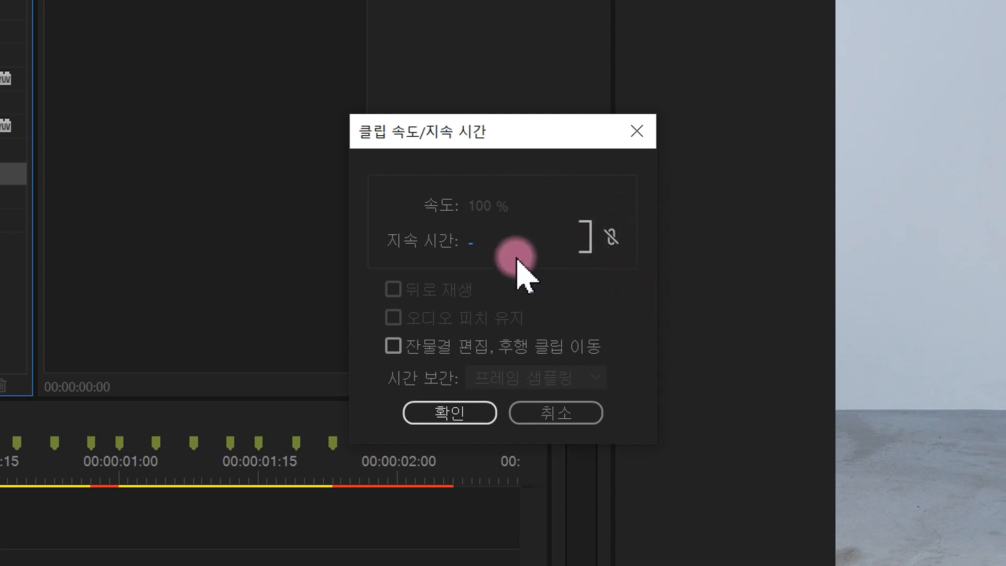
pyautogui.click(470, 242)
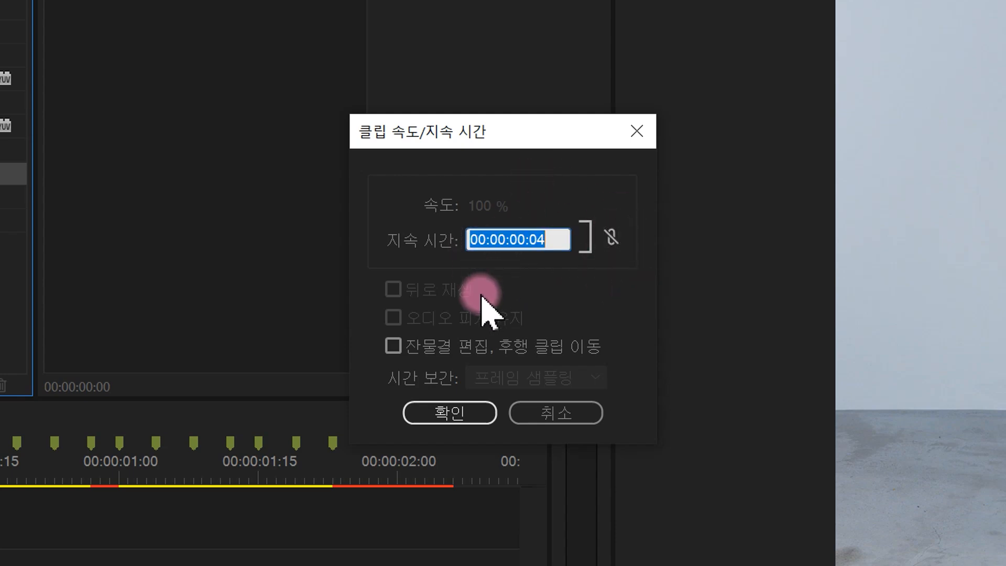
pyautogui.write('4')
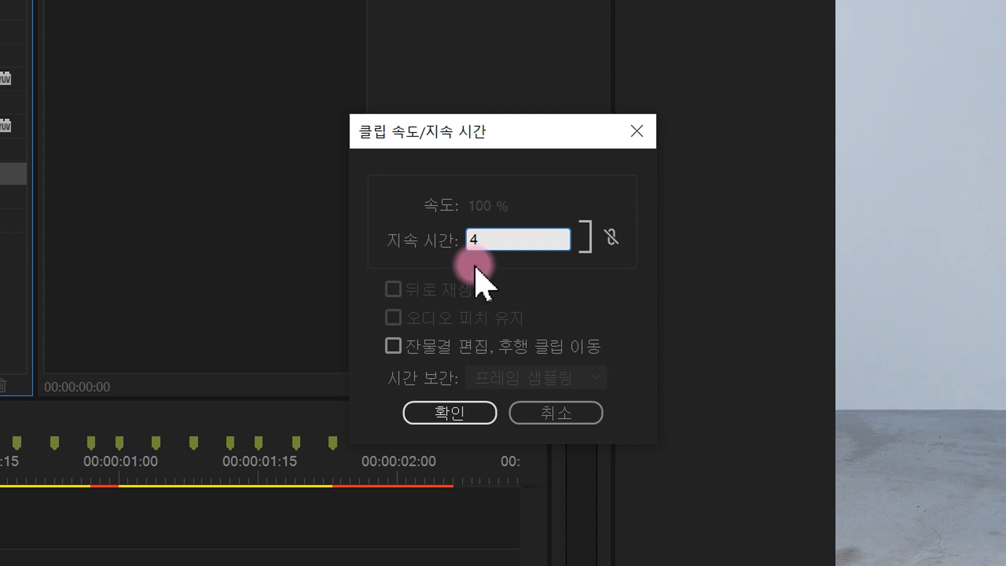
# Enable ripple editing with shifting of trailing clips and apply the duration change to all selected images
pyautogui.moveTo(501, 256); pyautogui.dragTo(529, 254)
pyautogui.press('Escape')
pyautogui.hotkey('ctrl', '2')
pyautogui.moveTo(386, 327); pyautogui.dragTo(418, 309)
pyautogui.press('Escape')
pyautogui.click(393, 346)
pyautogui.click(477, 348)
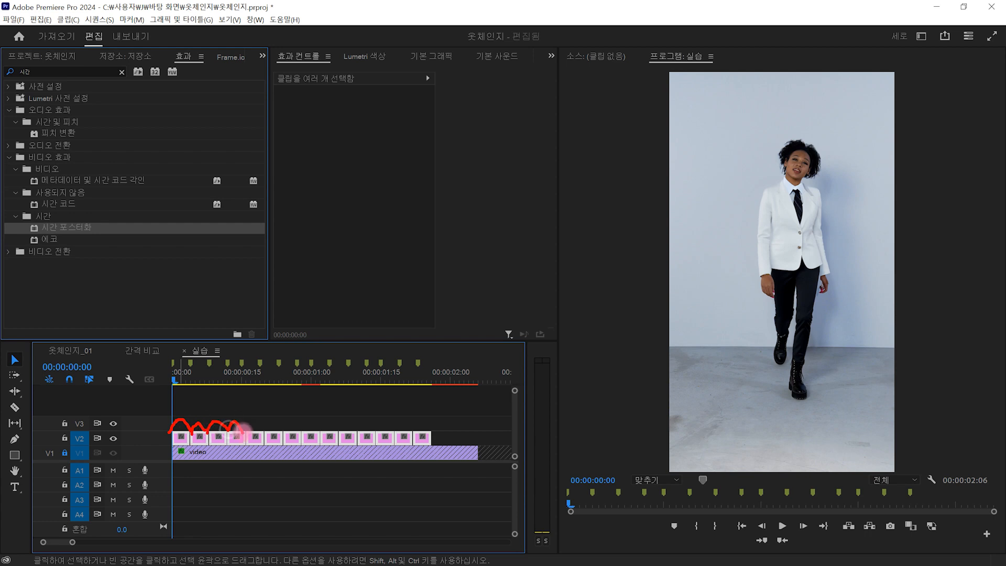
# Deselect the clips and play the sequence from the start to check the even outfit-change rhythm
pyautogui.press('Escape')
pyautogui.click(392, 481)
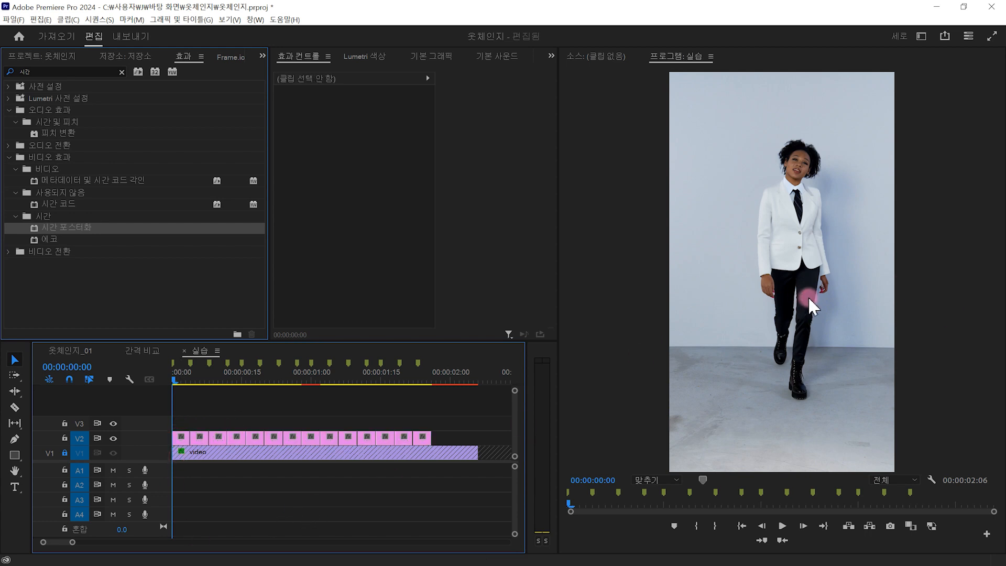
pyautogui.press('space')
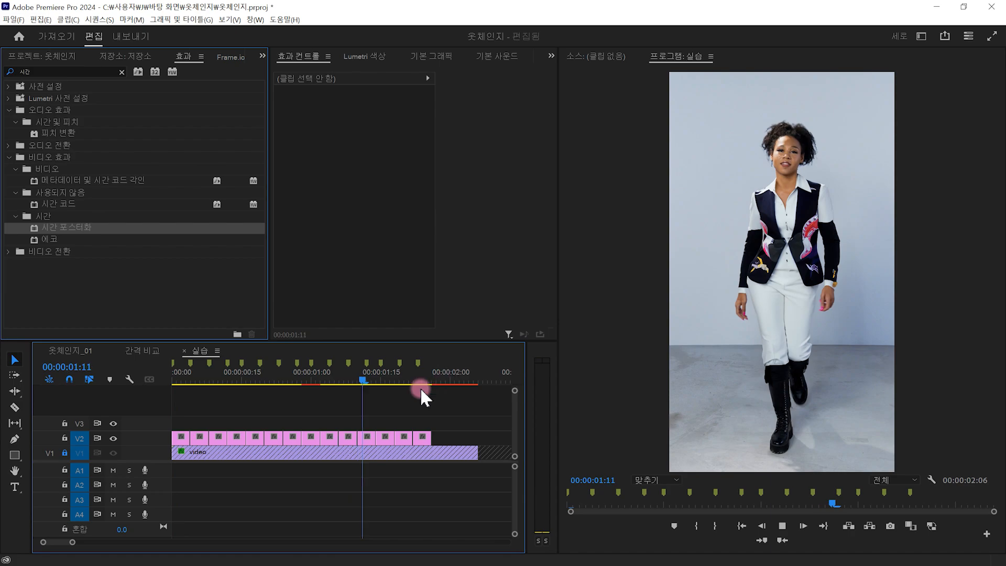